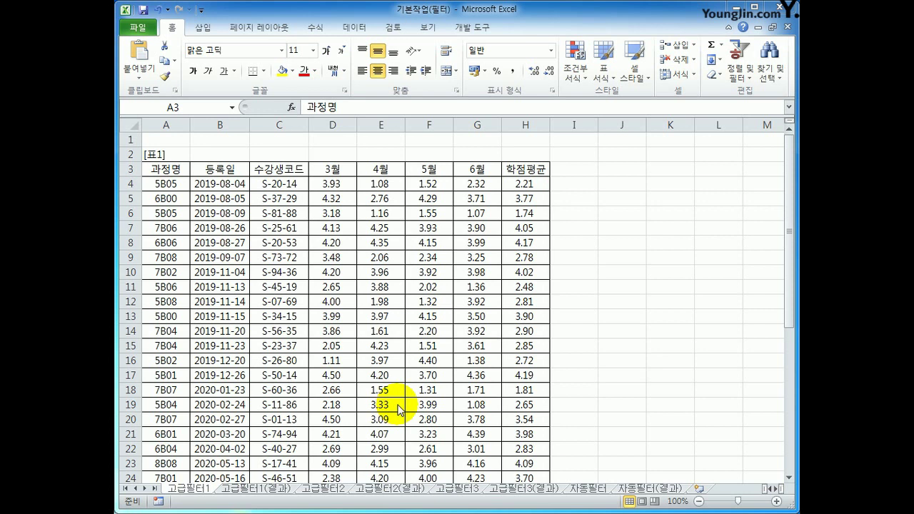
Examine the extent of the [표1] table from A3 to H38 and its 등록일, 3월 and 4월 headers.
left_click(180, 171)
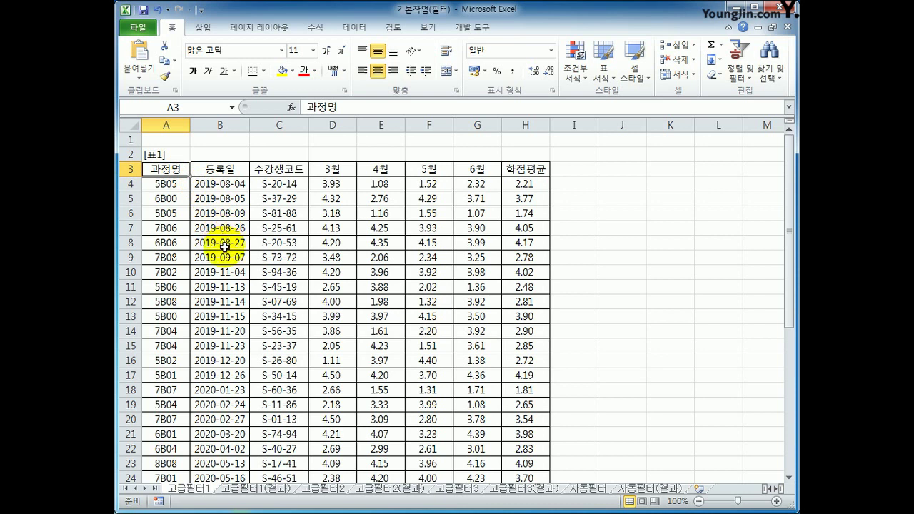
scroll(441, 322, "down", 5)
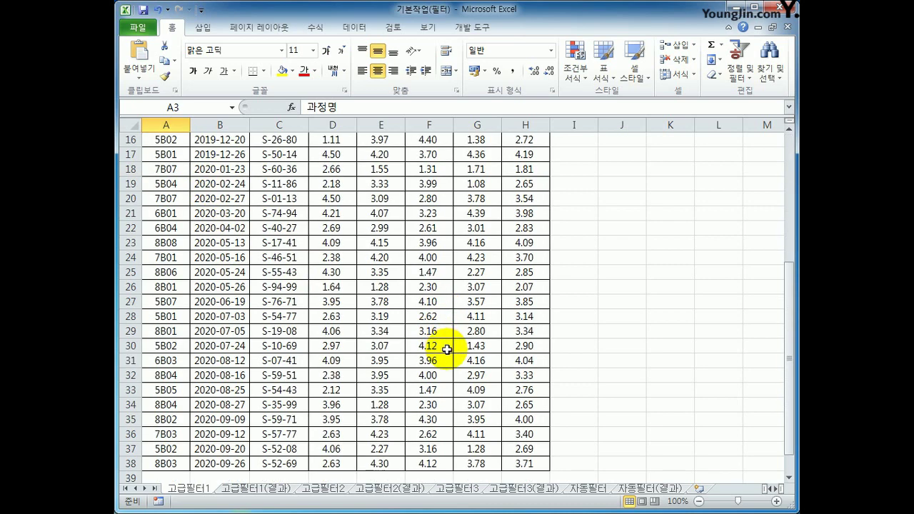
left_click(539, 465)
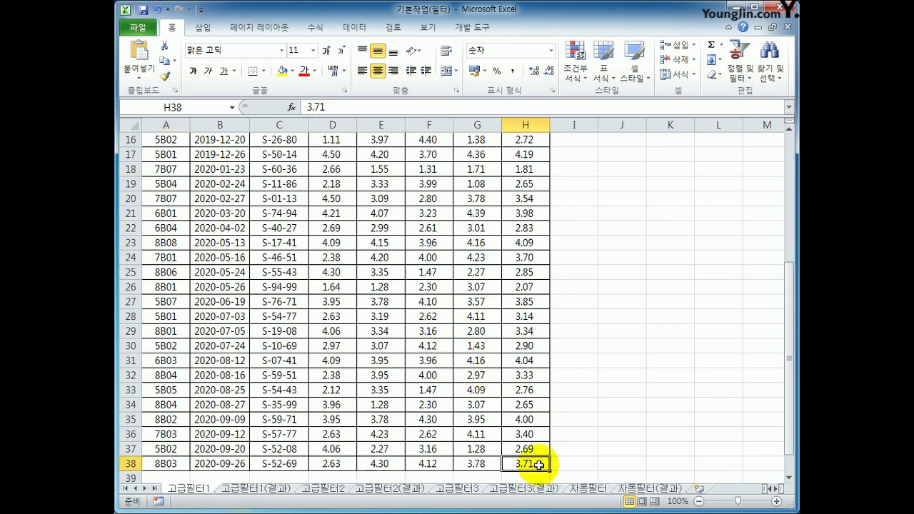
scroll(538, 465, "up", 5)
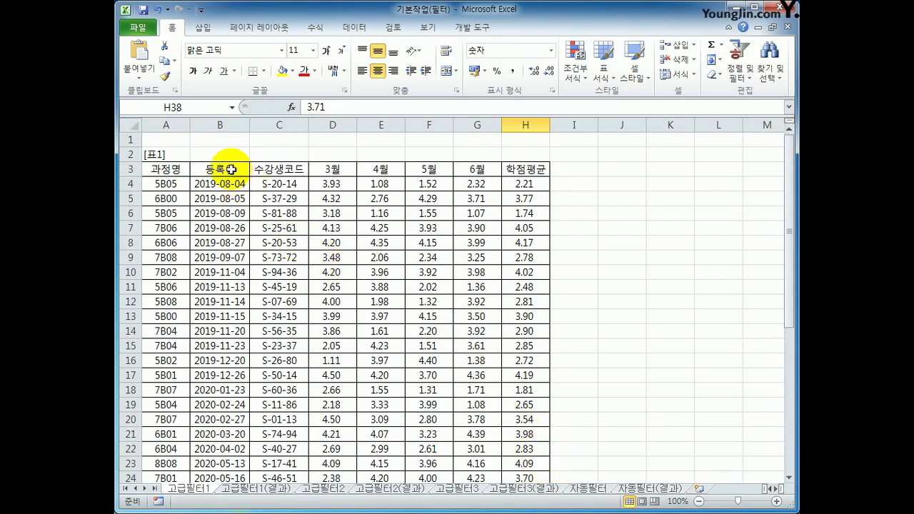
left_click(231, 170)
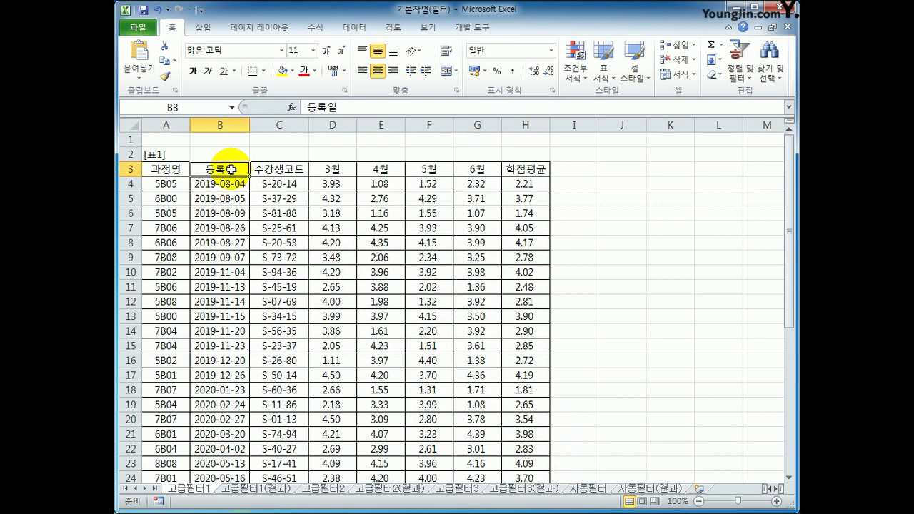
left_click(346, 170)
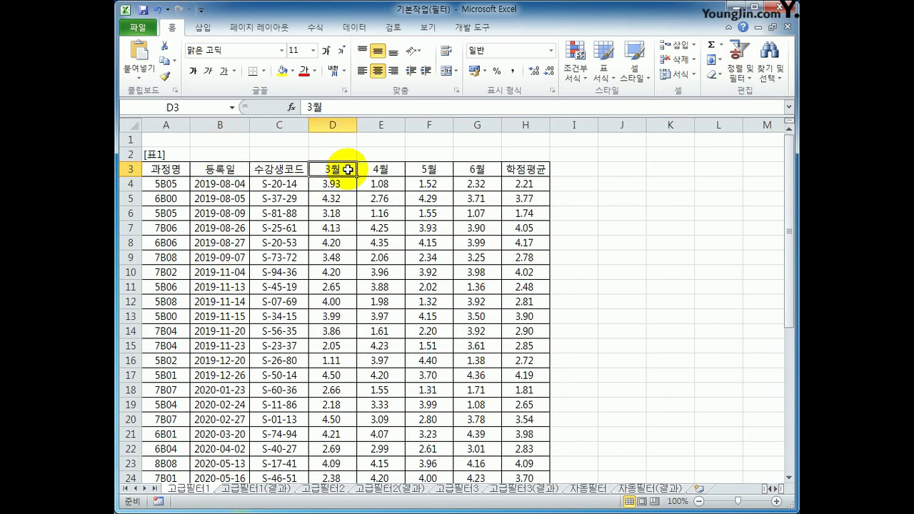
left_click(378, 169)
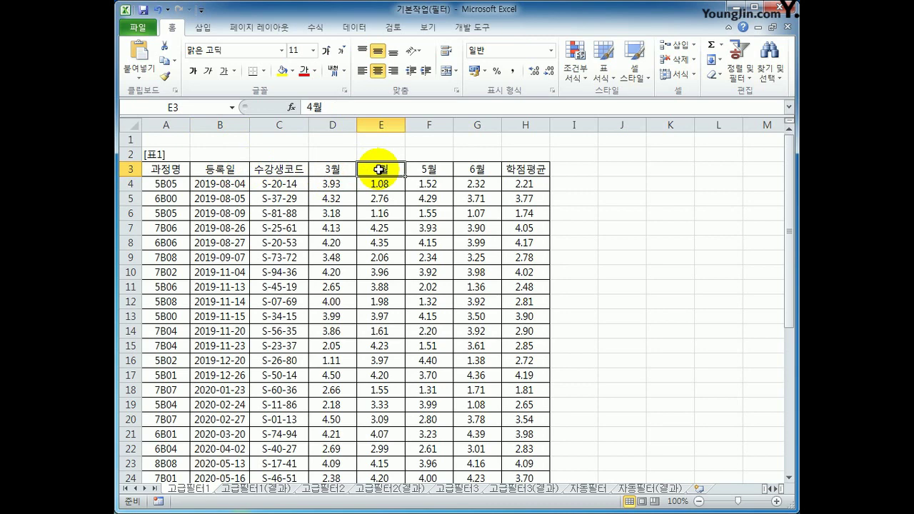
Enter the criteria heading 조건 in cell A40 below the table.
scroll(326, 285, "down", 6)
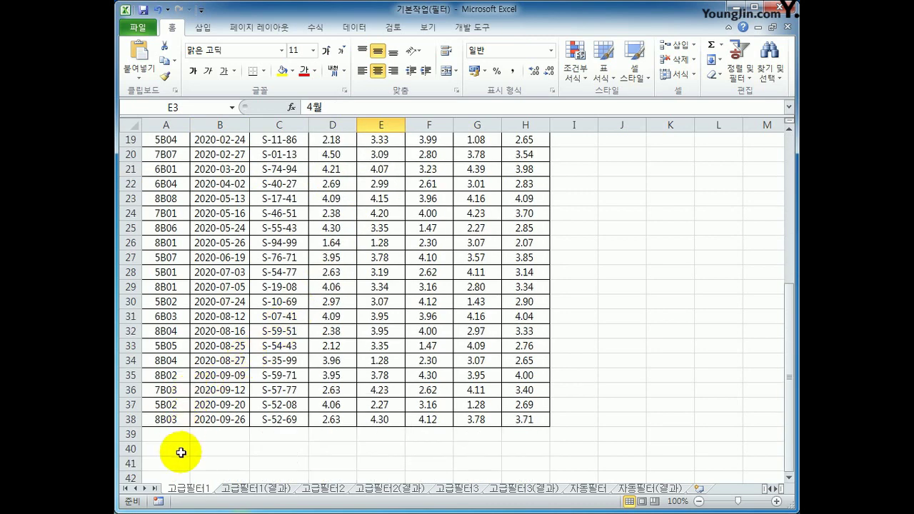
left_click(181, 452)
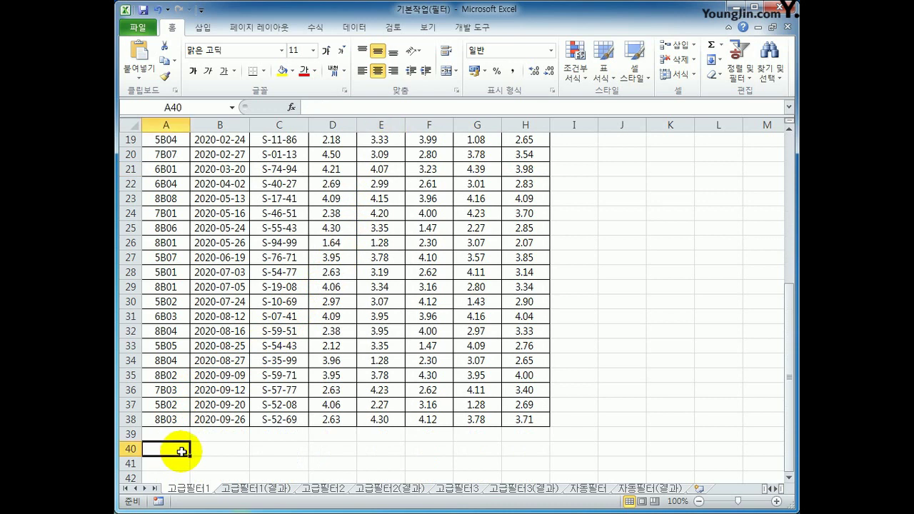
type("ㅂㄷ")
key("BackSpace")
key("BackSpace")
type("조건")
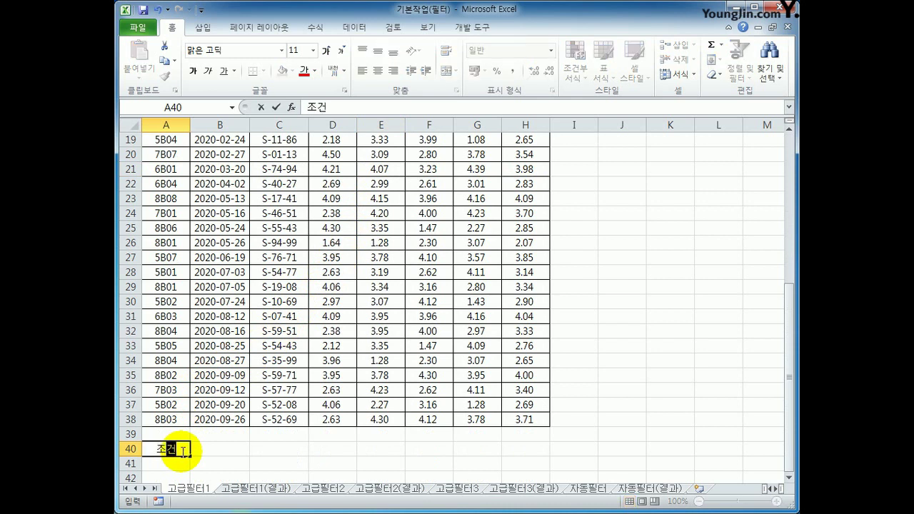
key("Return")
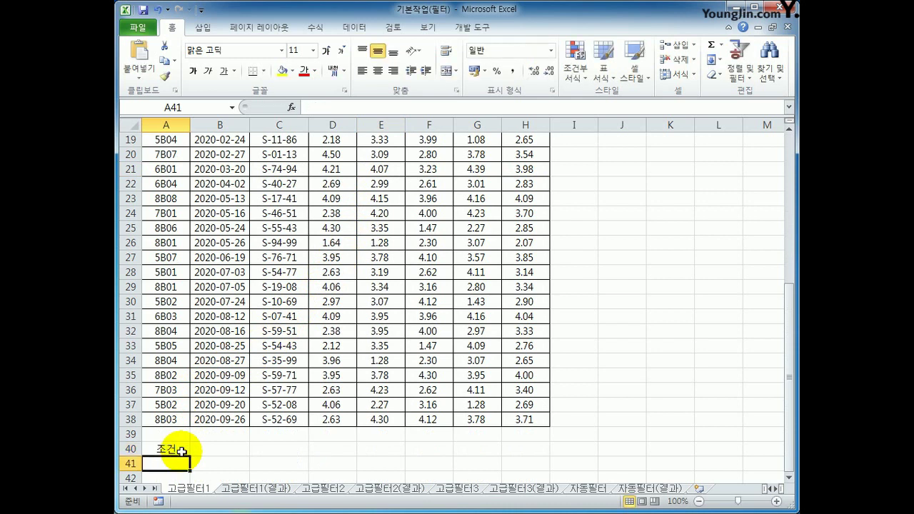
left_click(182, 451)
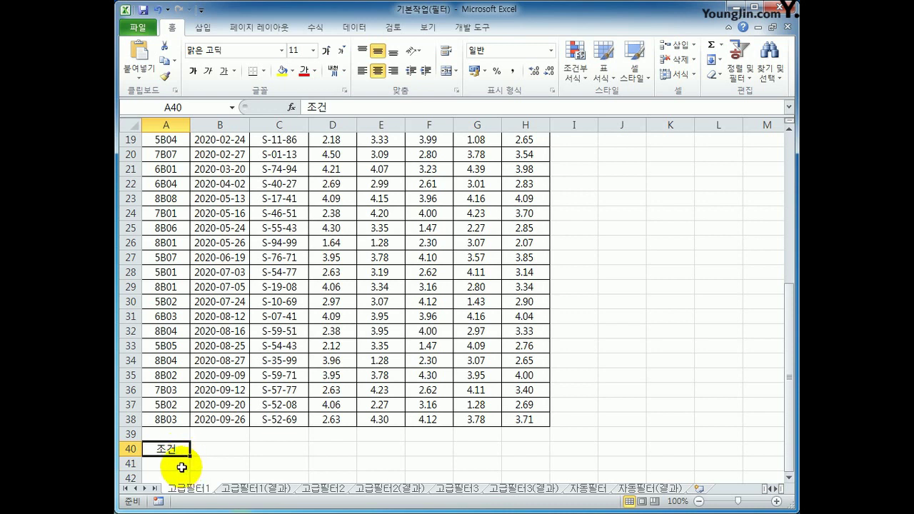
Start an AND formula in cell A41, directly under the 조건 heading.
left_click(181, 467)
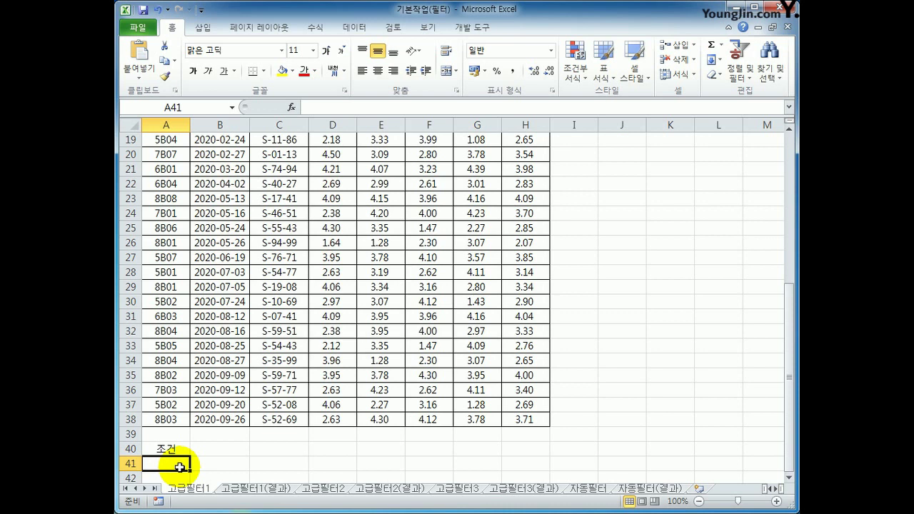
type("=")
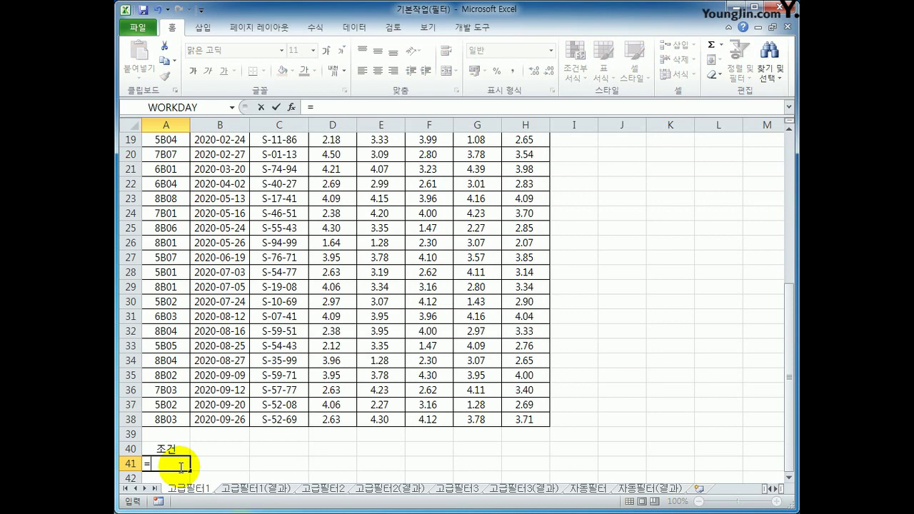
type("ㅁ")
key("BackSpace")
type("ad")
key("BackSpace")
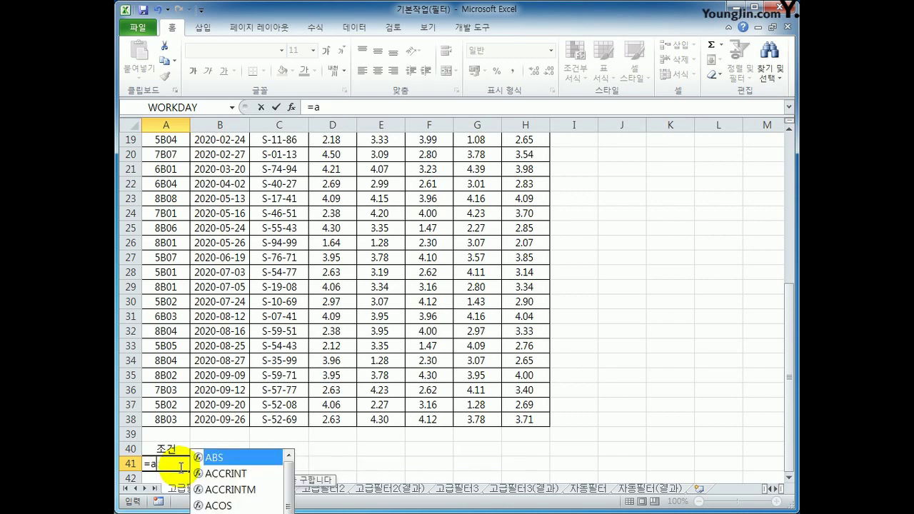
type("nd(")
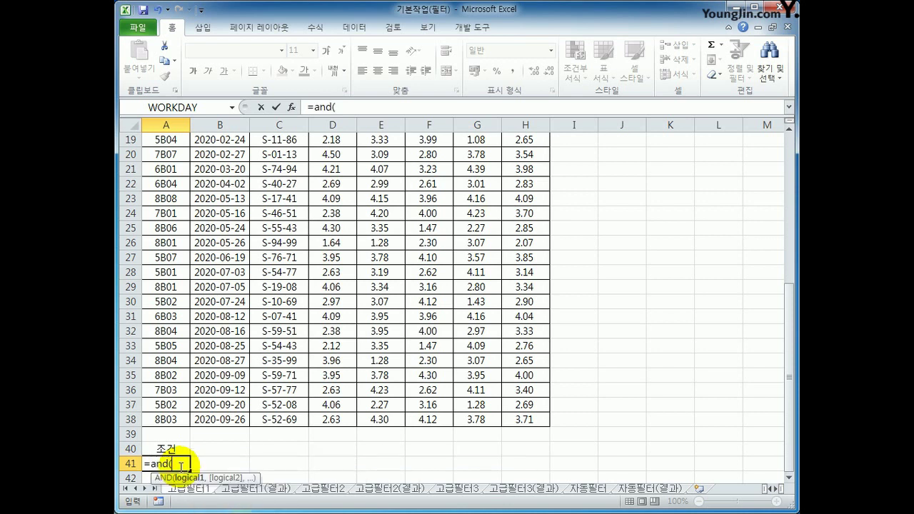
Add YEAR(B4)=2020 as the first condition inside the AND formula.
type("year(")
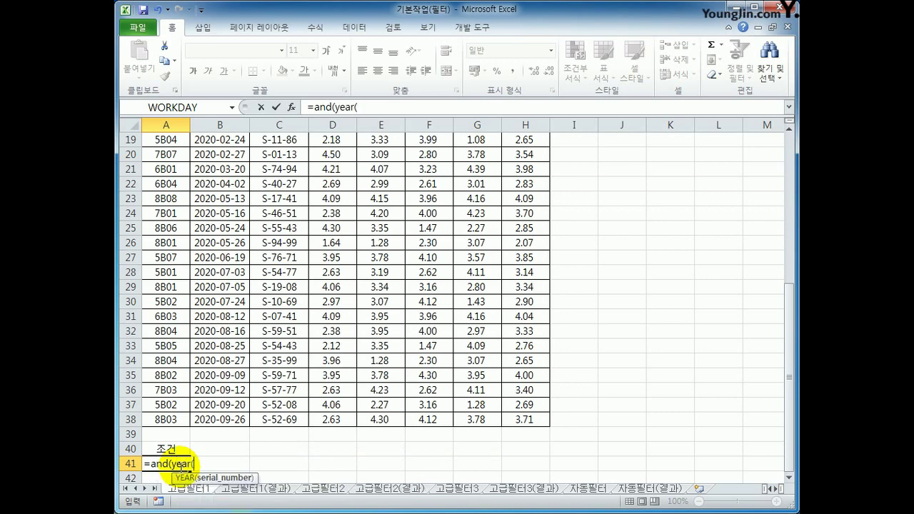
scroll(181, 468, "up", 6)
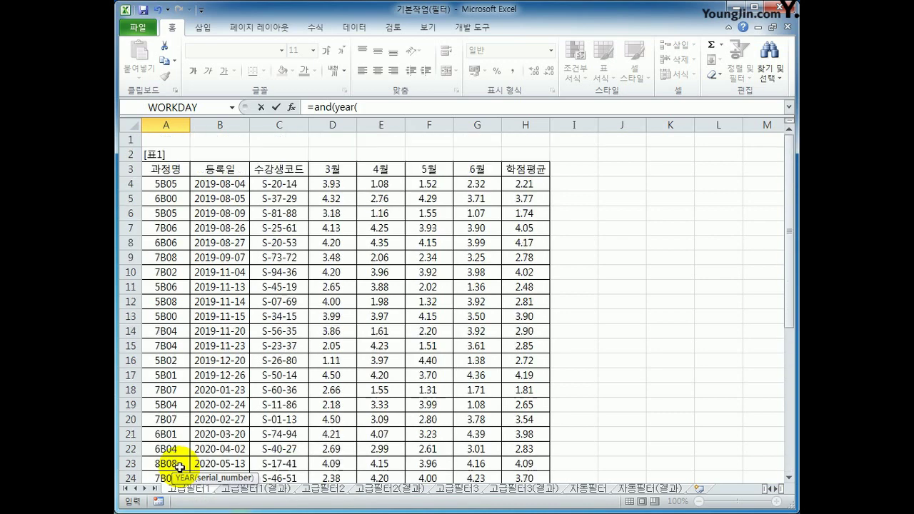
left_click(211, 184)
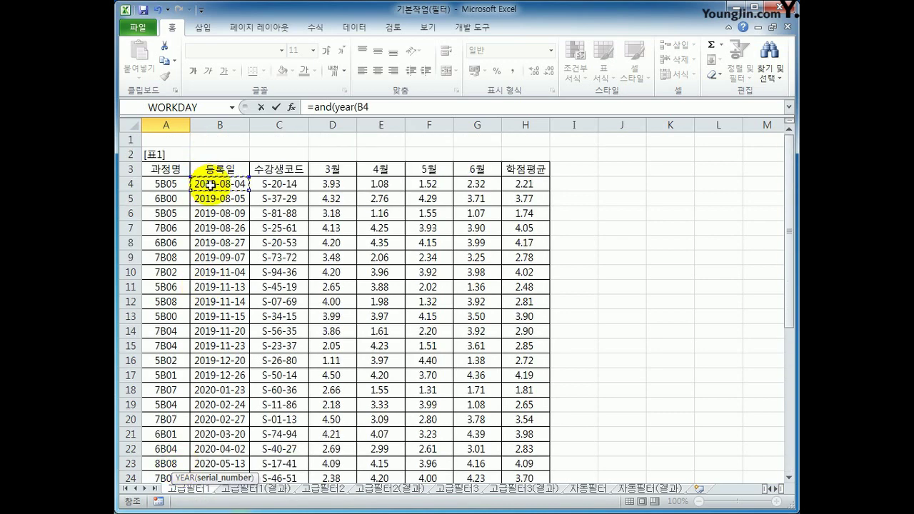
type(")=2-")
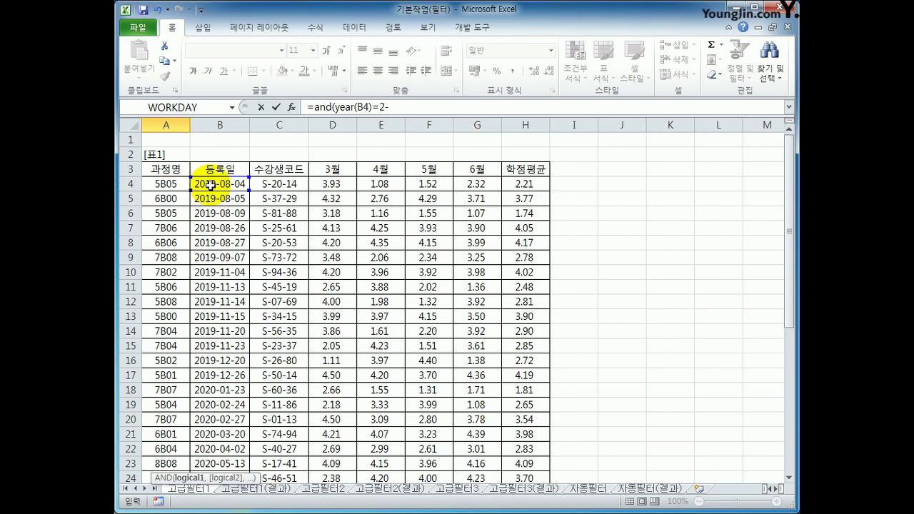
key("BackSpace")
type("020,")
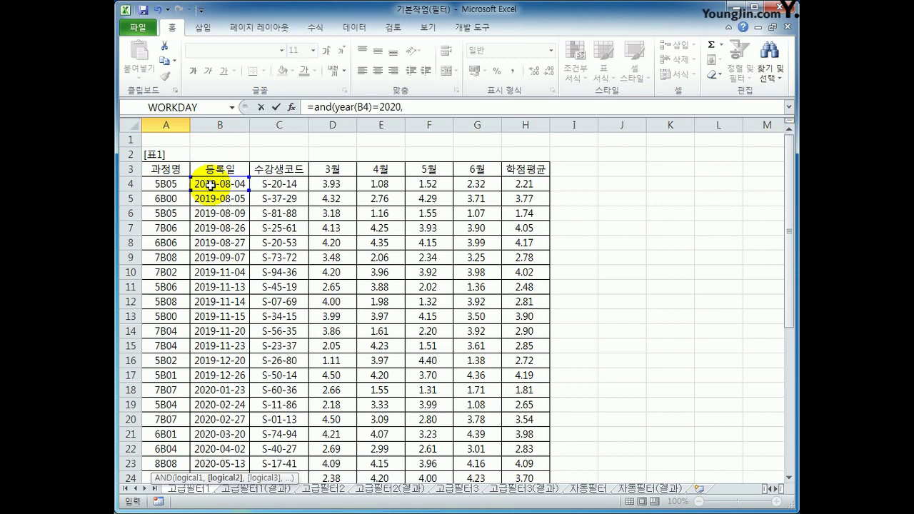
Add OR(D4>=3.5) as the second AND condition and accept the proposed correction of the formula.
left_click(422, 107)
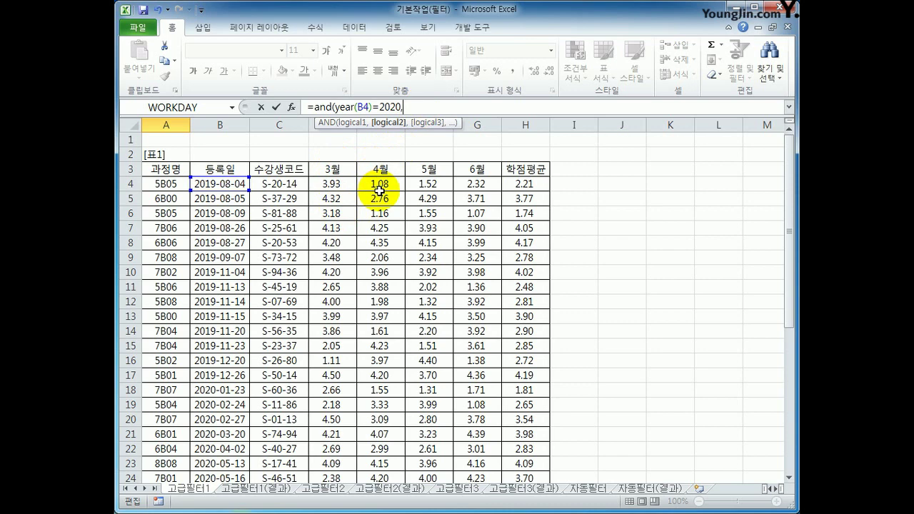
type("or(")
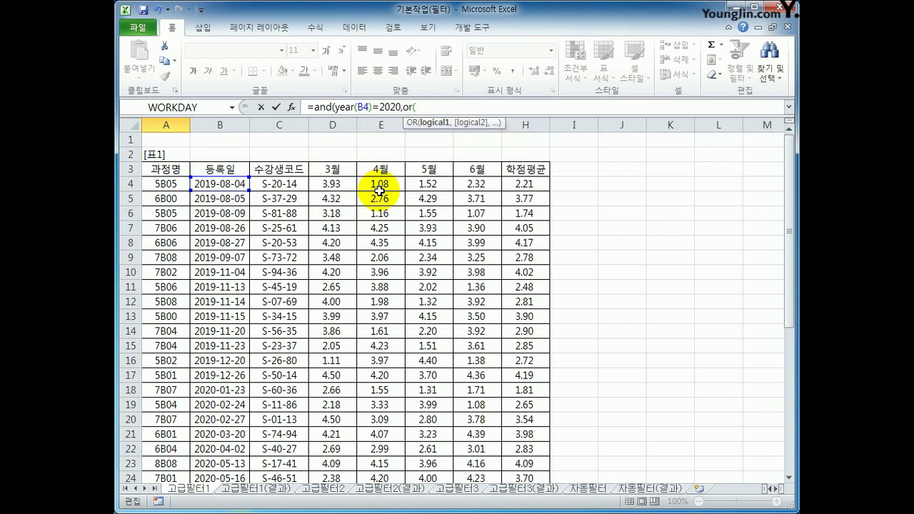
left_click(346, 184)
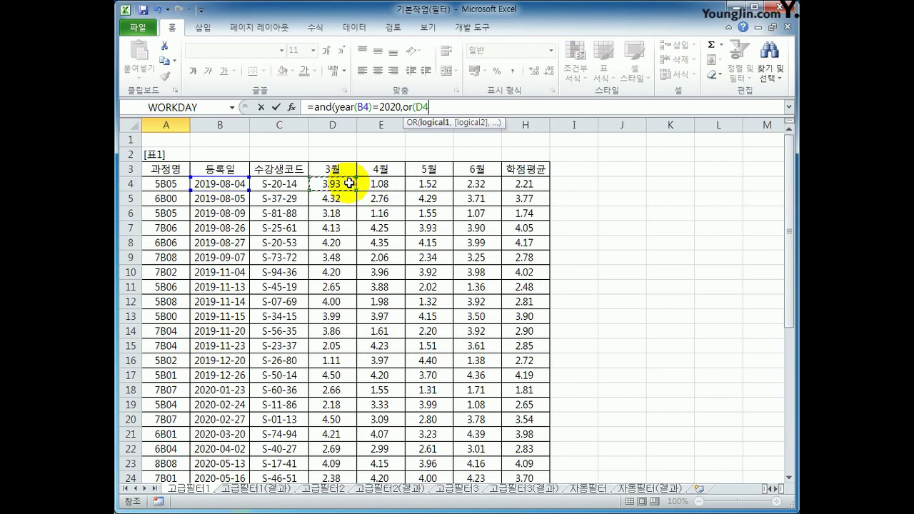
type(">=3.5")
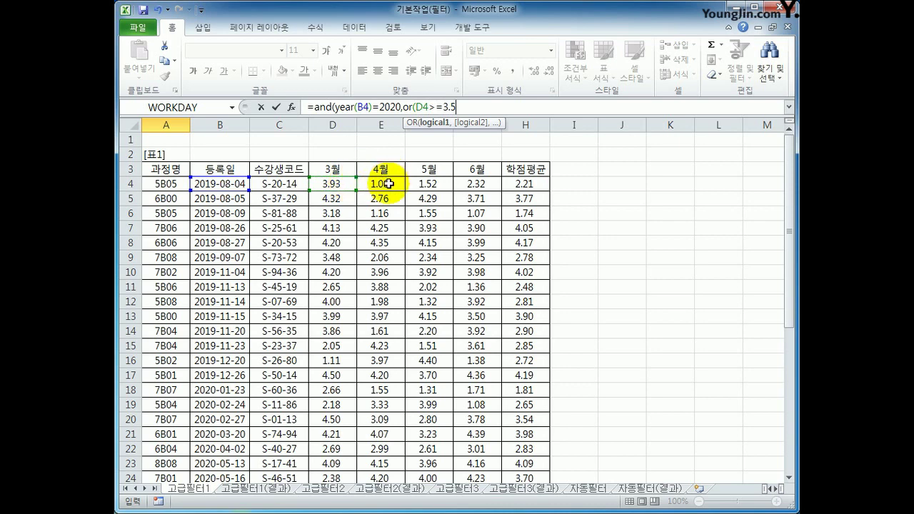
key("Return")
left_click(493, 348)
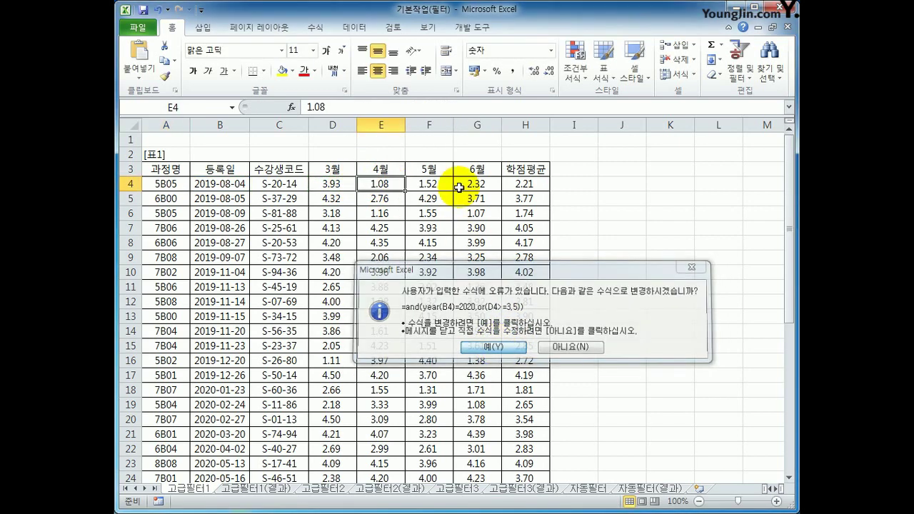
Add E4>=3.5 as the second condition of the OR function in the A41 formula.
scroll(279, 457, "down", 10)
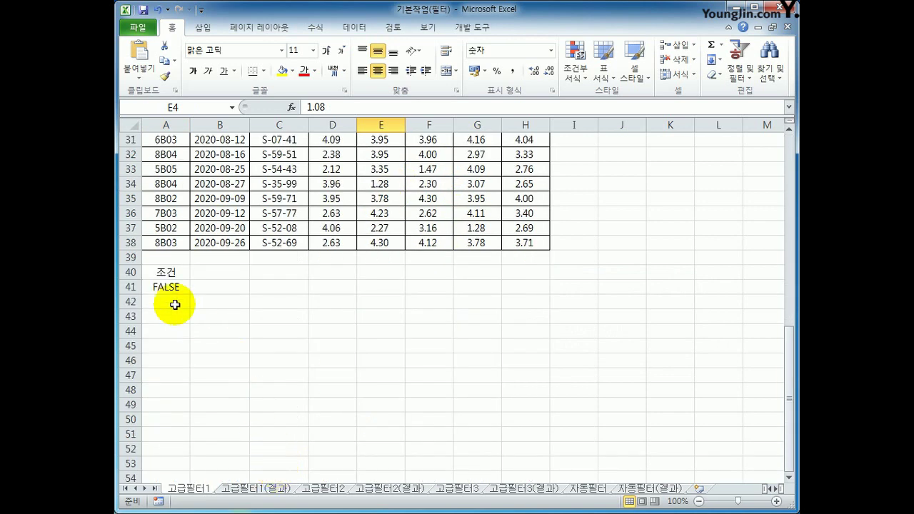
left_click(170, 286)
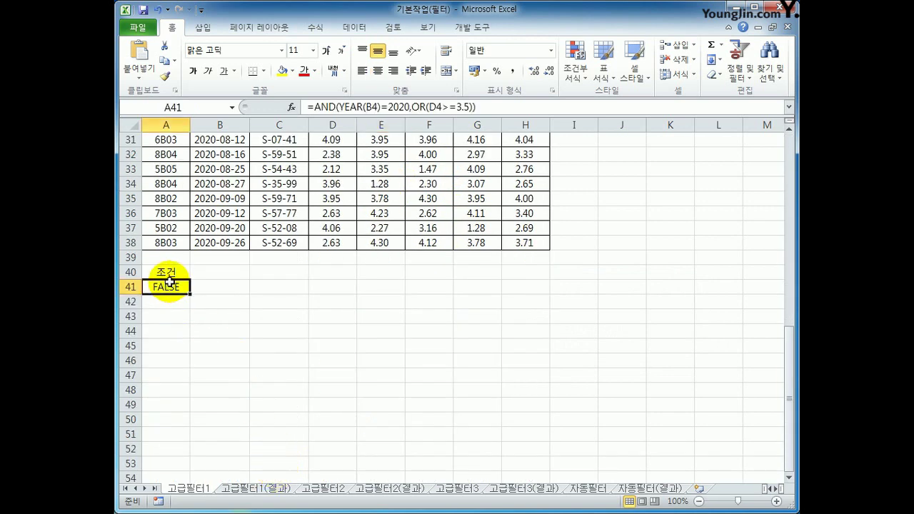
left_click(470, 107)
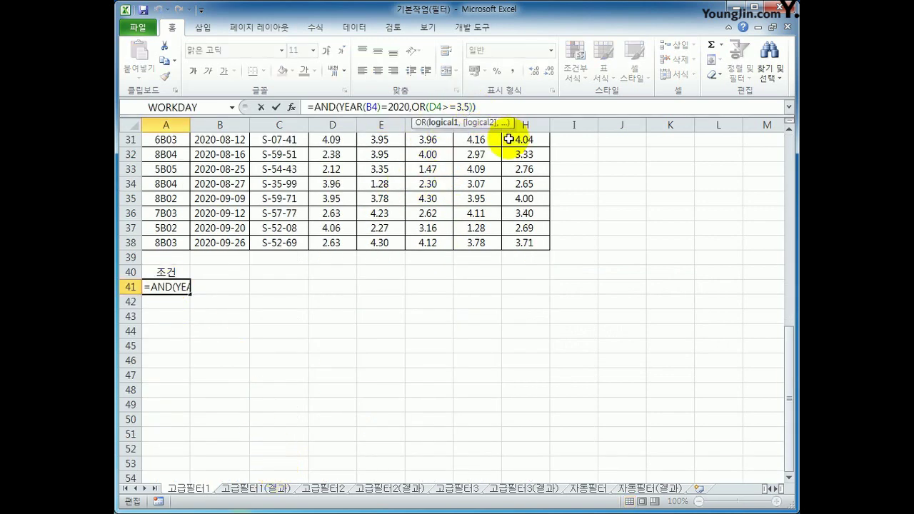
type(",")
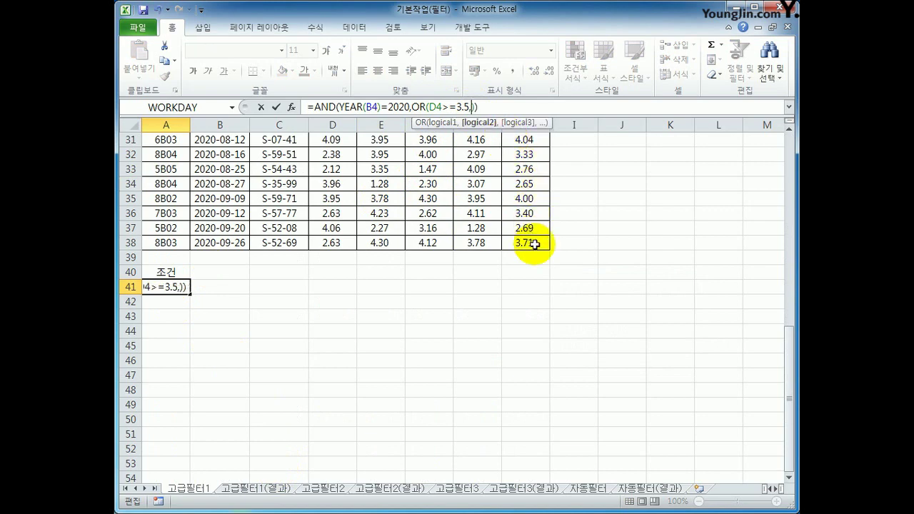
left_click_drag(792, 368, 789, 199)
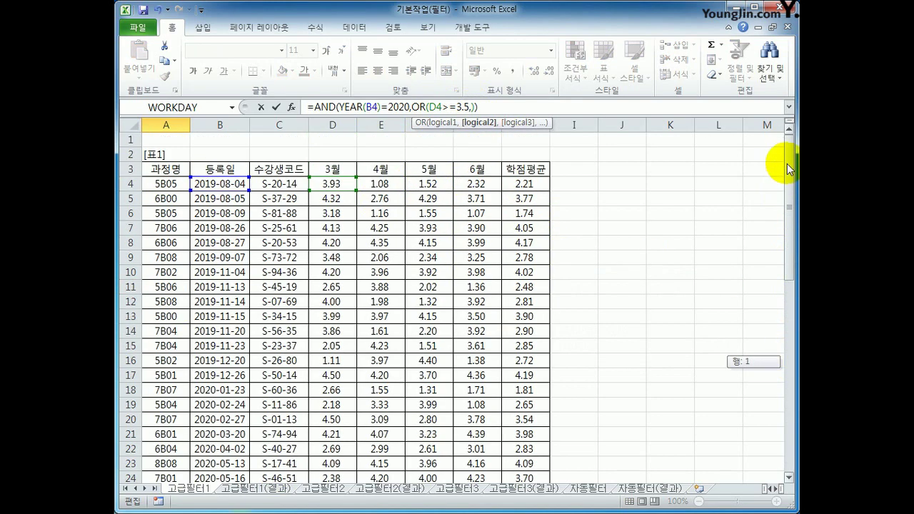
left_click(373, 184)
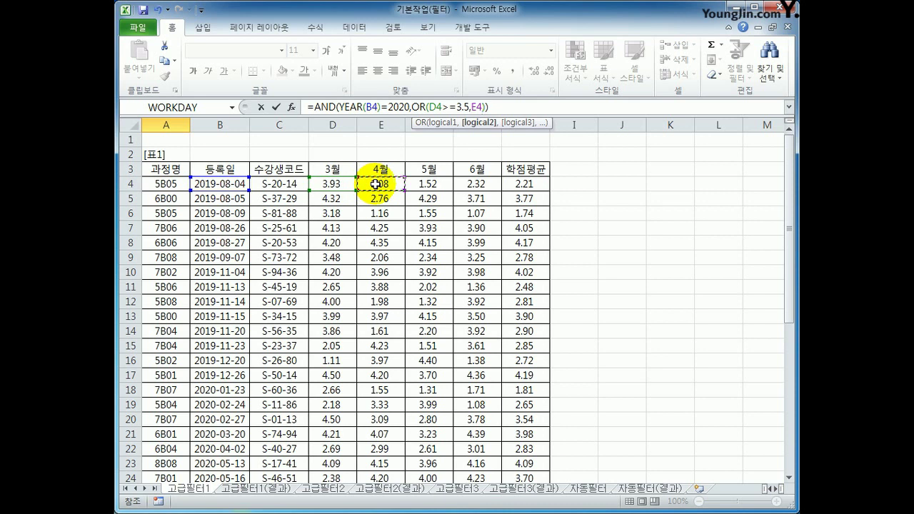
type(">=3.5")
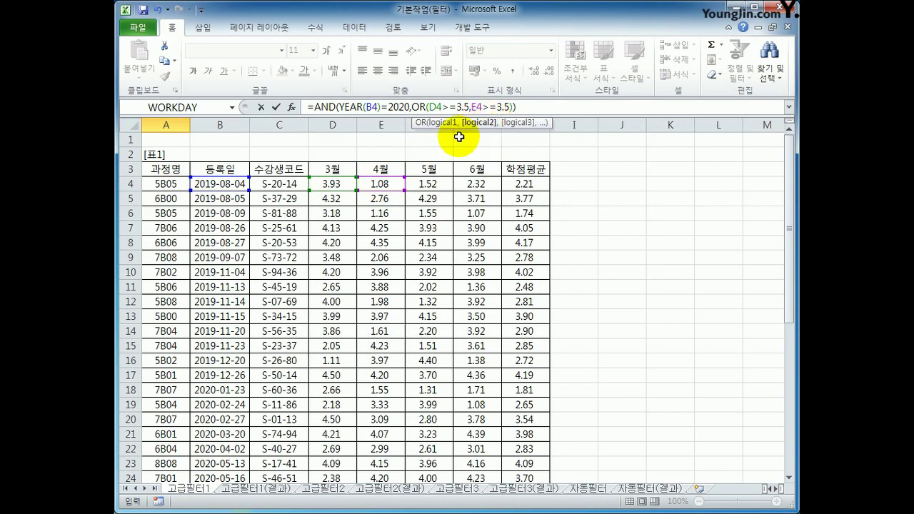
Check the closing brackets of the OR and AND functions and commit the criteria formula in A41.
left_click(427, 106)
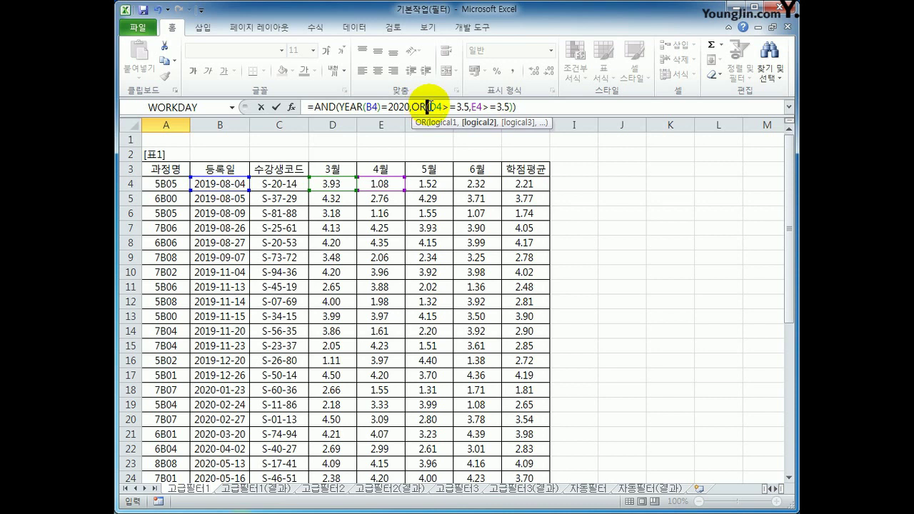
left_click(511, 106)
type(")")
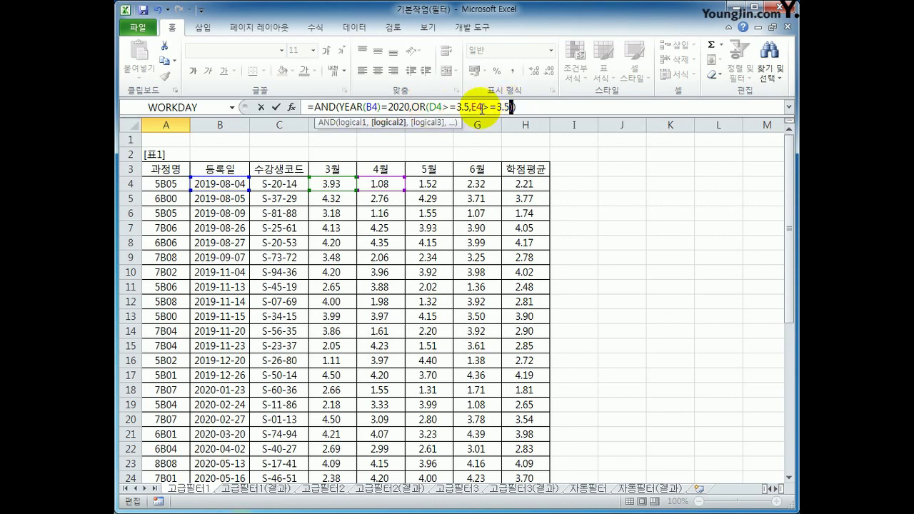
double_click(319, 107)
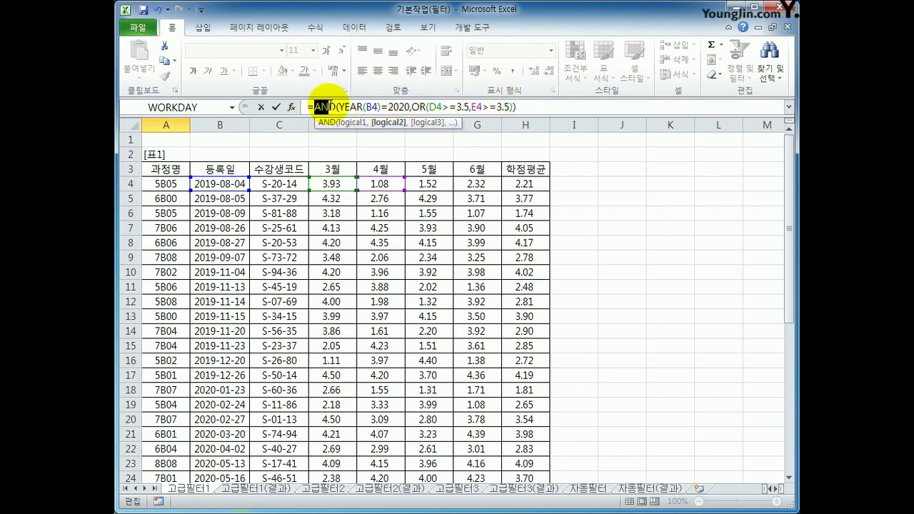
left_click(522, 107)
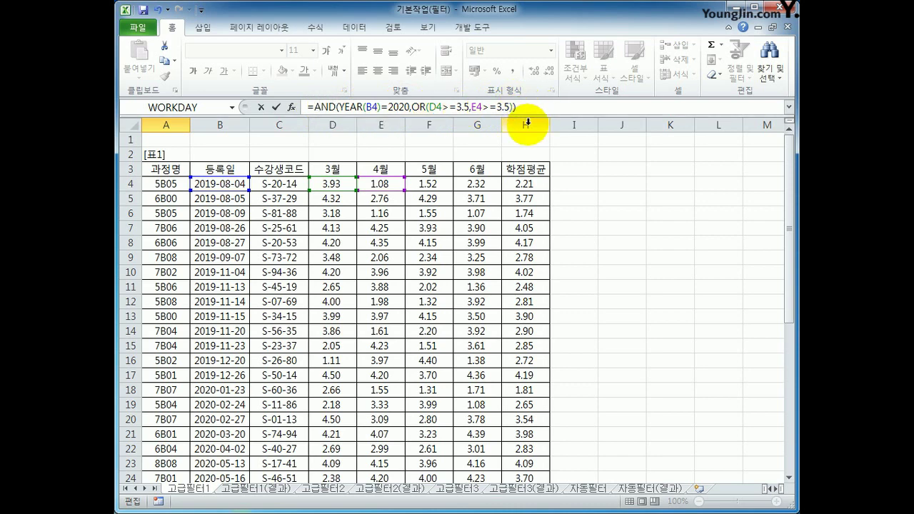
key("Return")
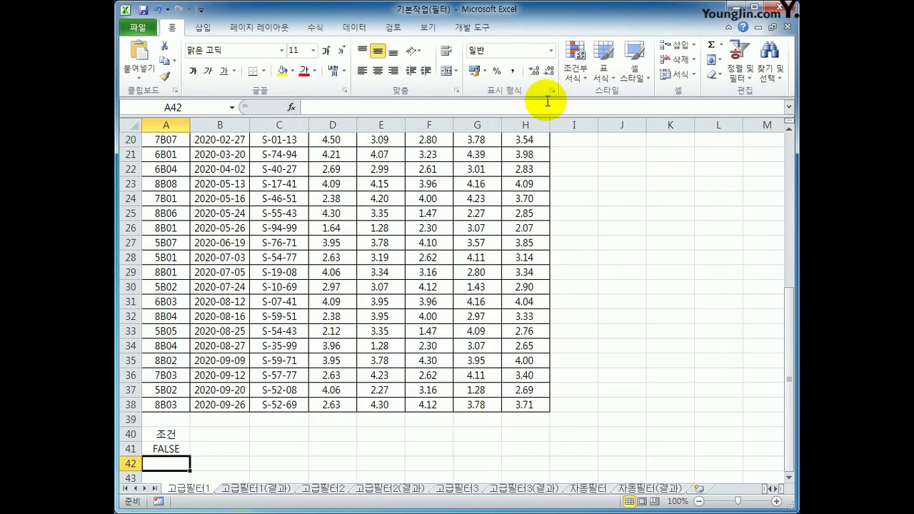
Review the criteria formula in A41 and the output location at A43 beneath it.
left_click(175, 448)
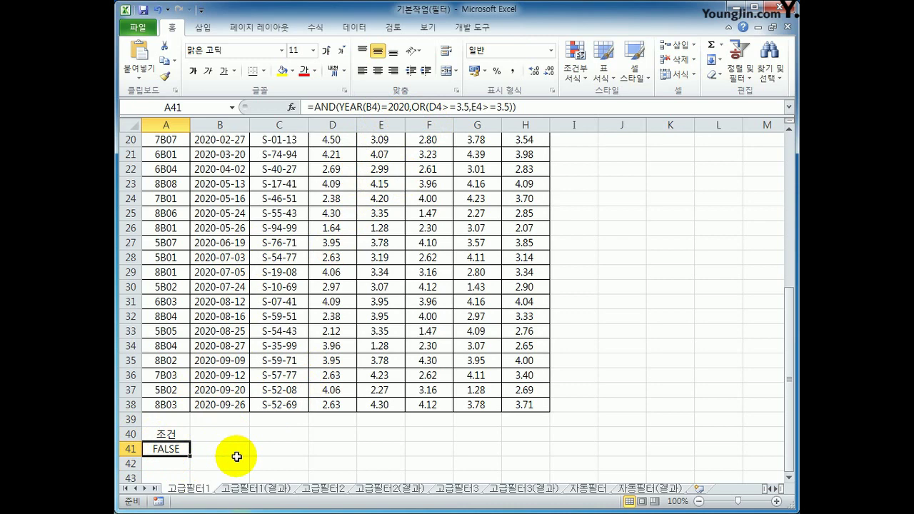
scroll(237, 456, "down", 2)
left_click(179, 392)
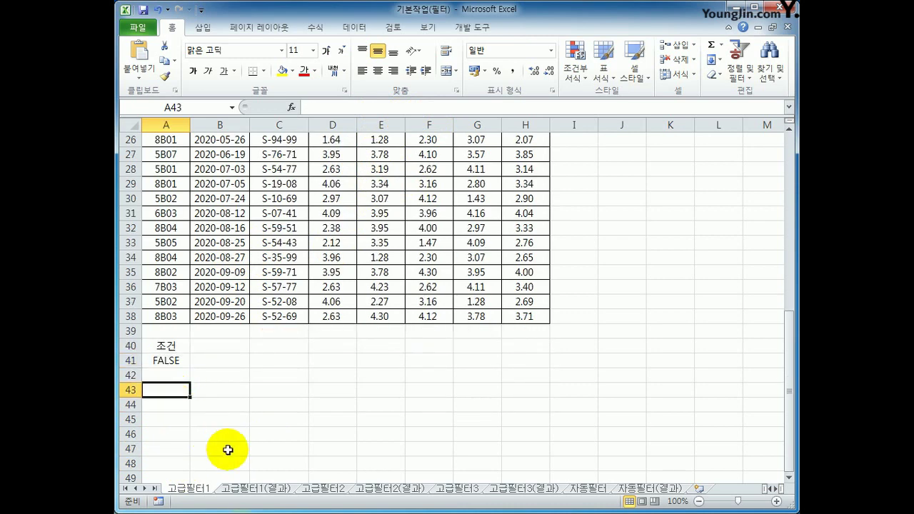
Start an advanced filter from within the [표1] table and set its list range to A3:H38.
scroll(228, 447, "up", 5)
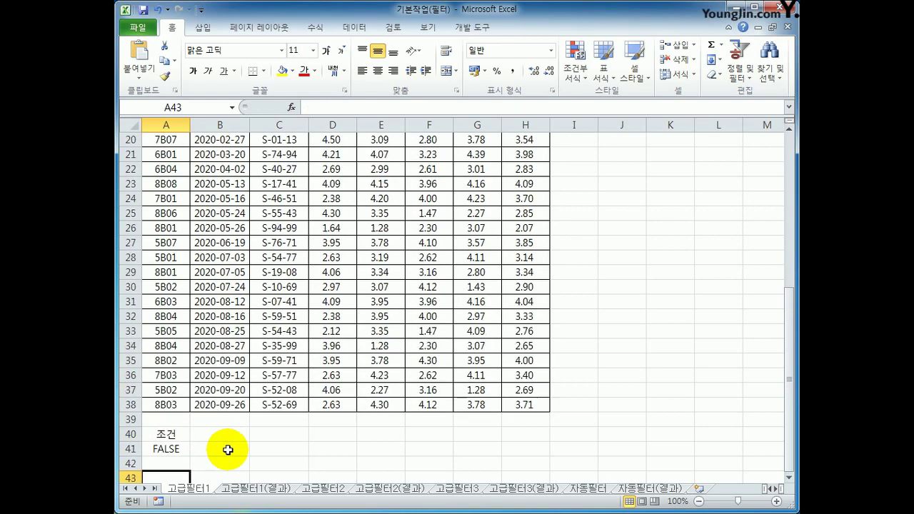
scroll(208, 272, "up", 2)
scroll(209, 272, "up", 2)
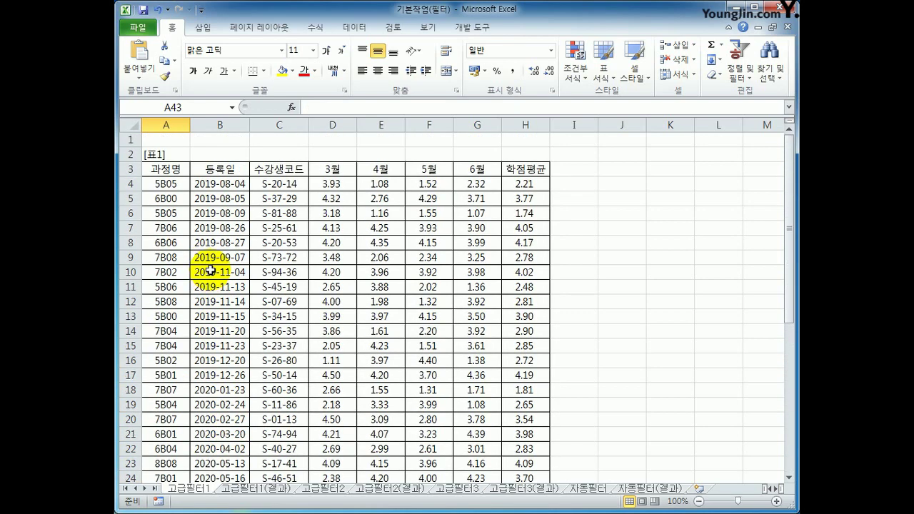
left_click(208, 199)
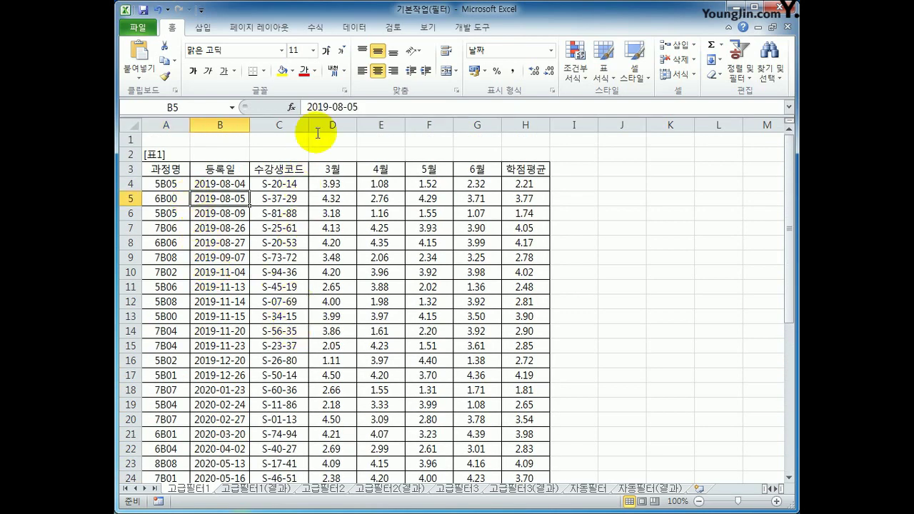
left_click(355, 29)
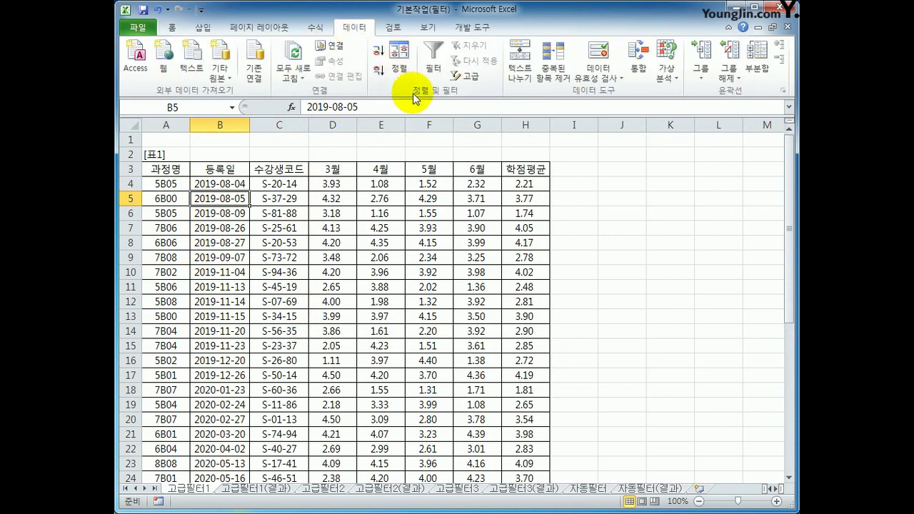
left_click(466, 76)
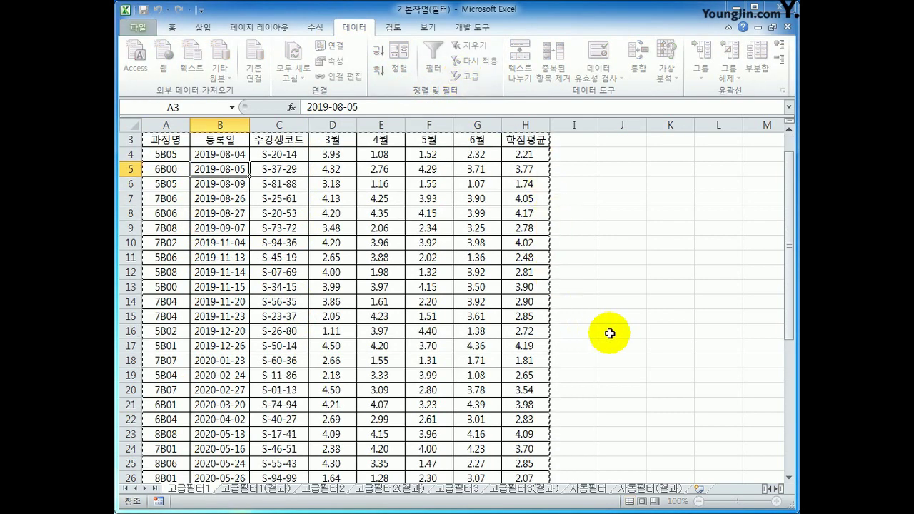
left_click_drag(488, 224, 626, 184)
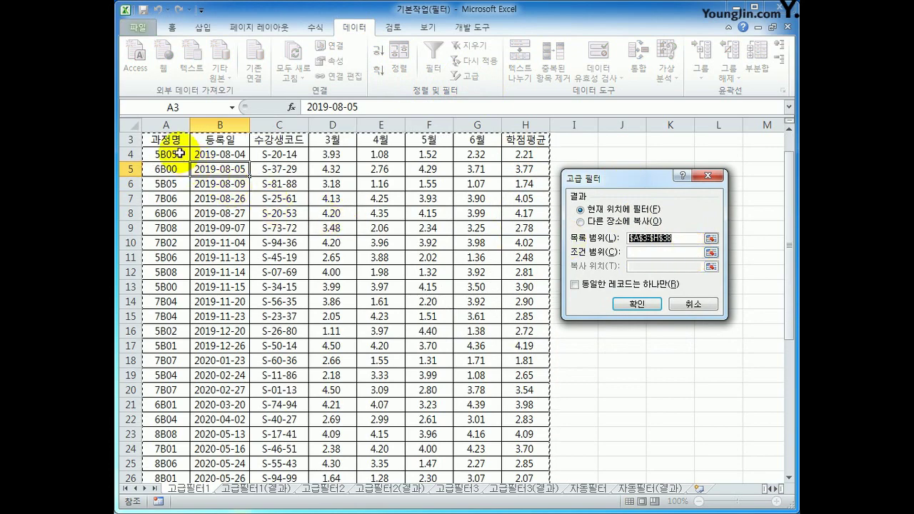
left_click_drag(174, 140, 526, 450)
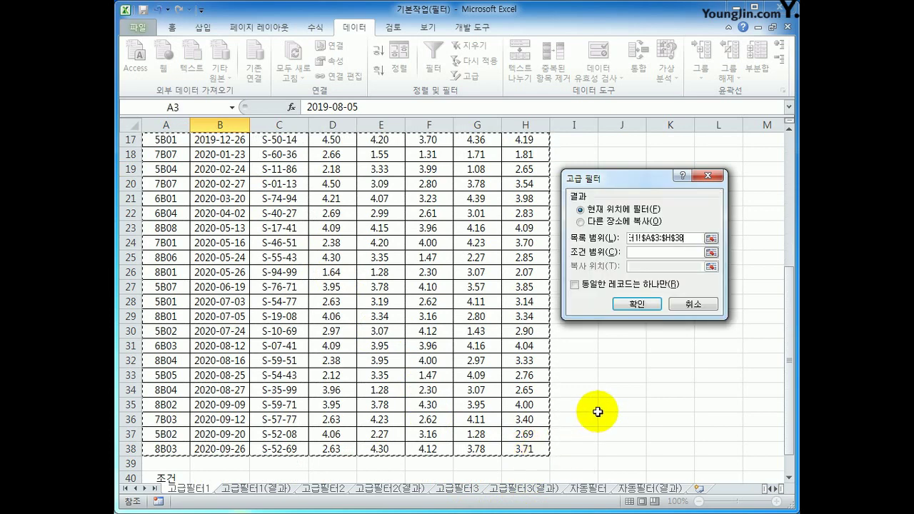
Set the advanced filter's criteria range to A40:A41.
left_click(636, 254)
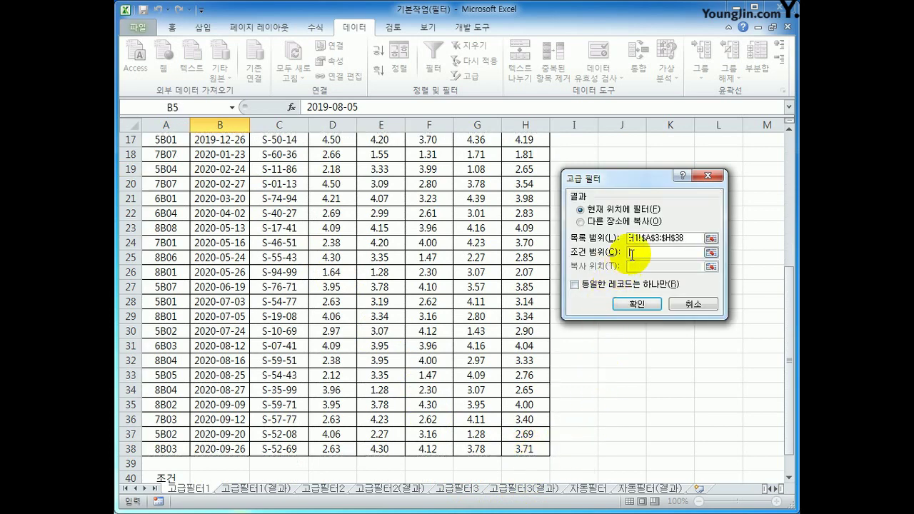
scroll(367, 408, "down", 1)
scroll(366, 409, "down", 1)
left_click_drag(172, 391, 173, 405)
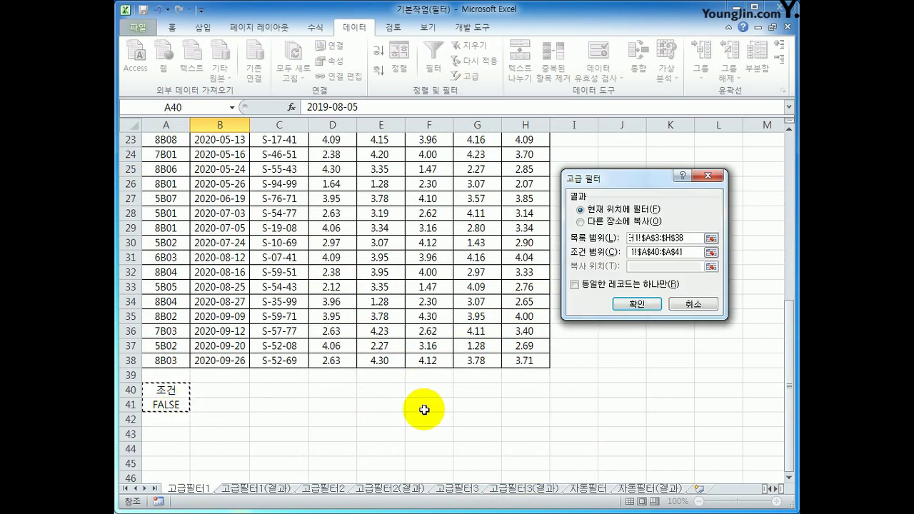
Choose to copy the filter results to another location starting at A43 and run the advanced filter.
left_click(591, 223)
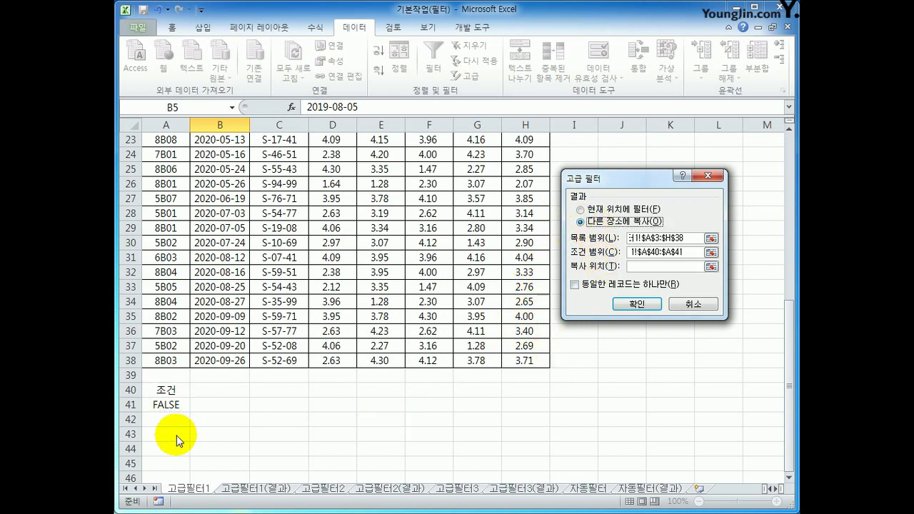
left_click(661, 266)
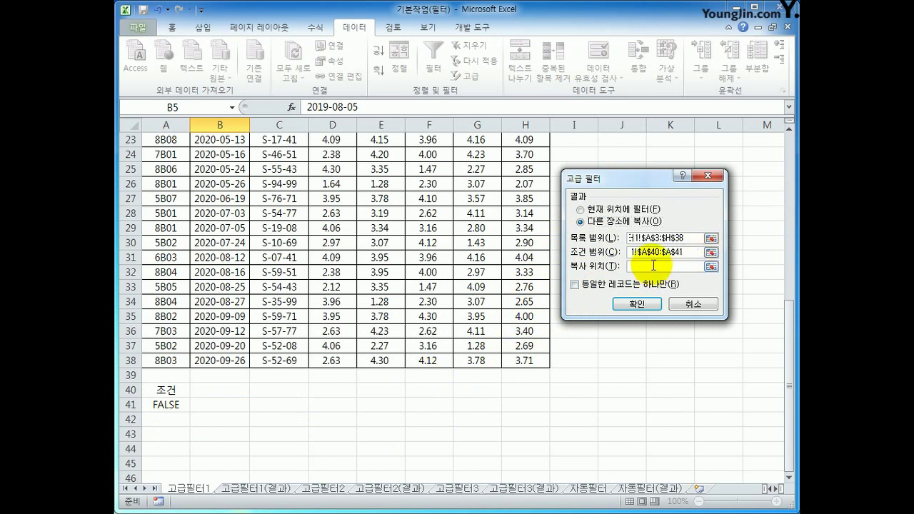
left_click(177, 437)
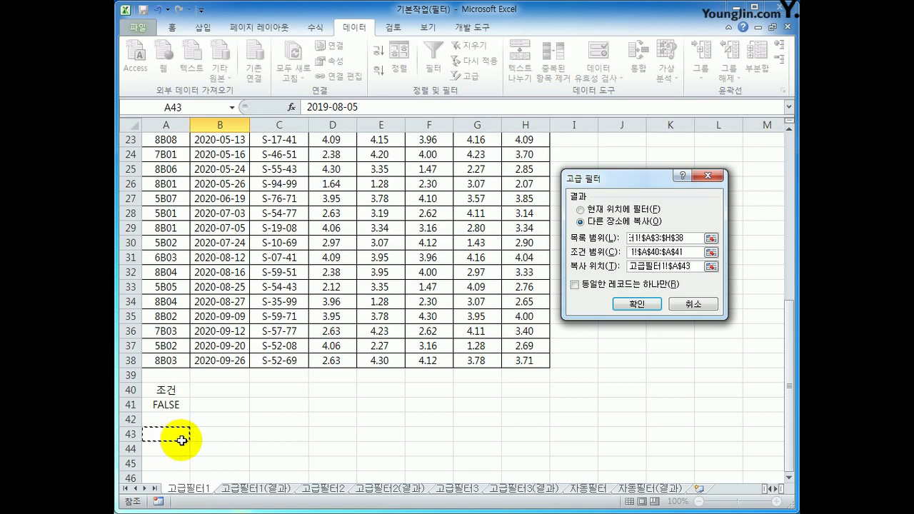
left_click(638, 304)
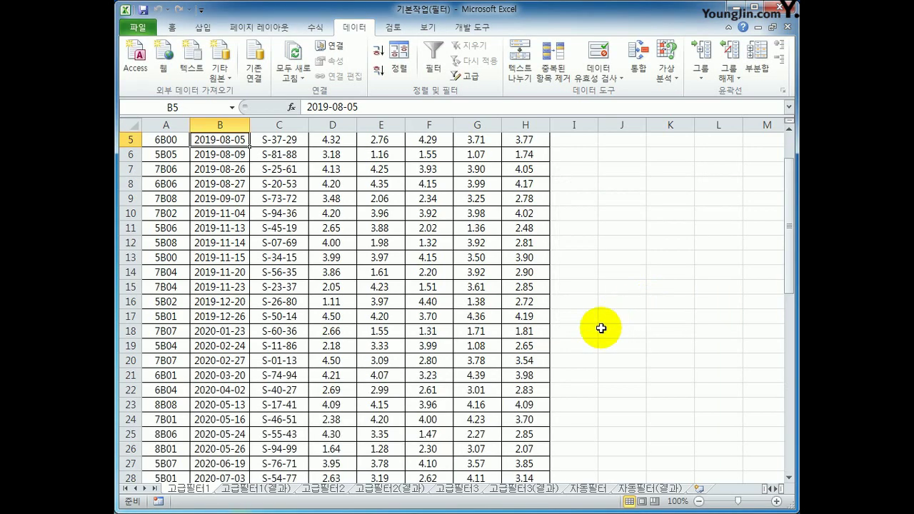
Check the 등록일 dates and the 3월 and 4월 scores of the rows extracted below A43.
scroll(572, 380, "down", 11)
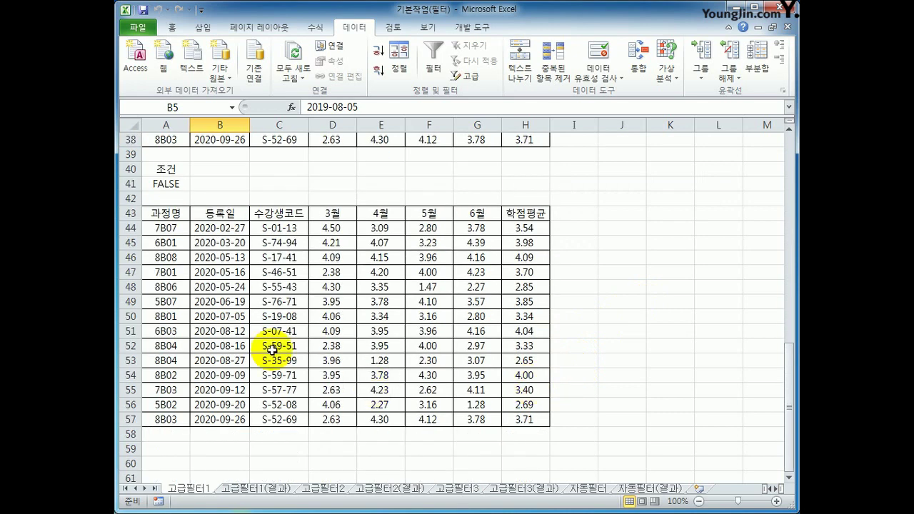
left_click_drag(219, 228, 220, 419)
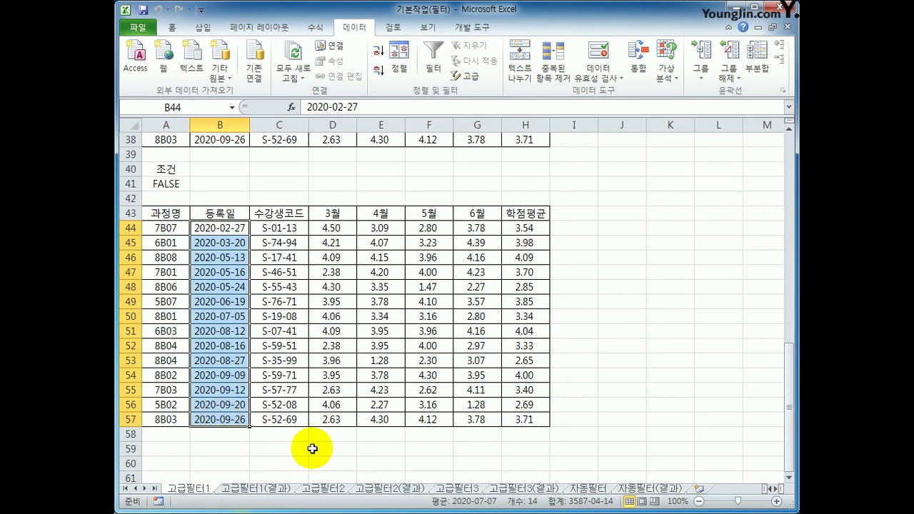
left_click_drag(343, 228, 327, 423)
left_click(337, 274)
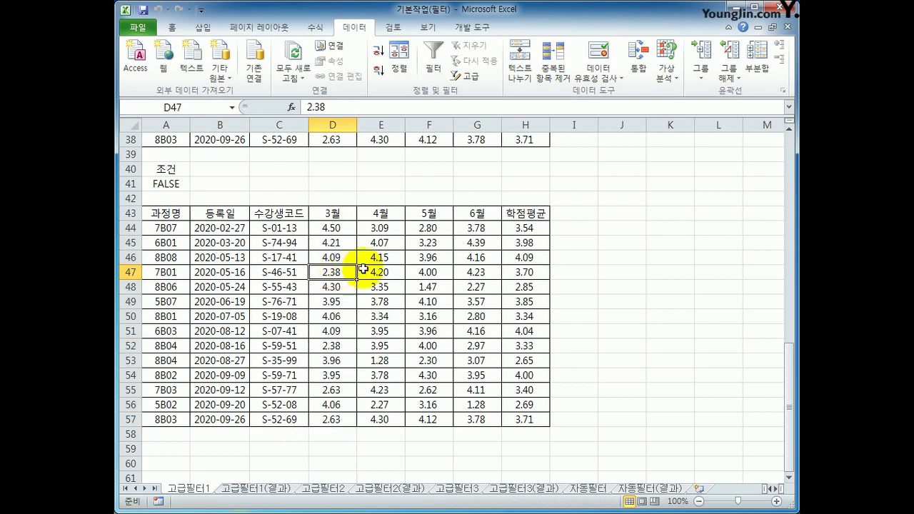
left_click(375, 272)
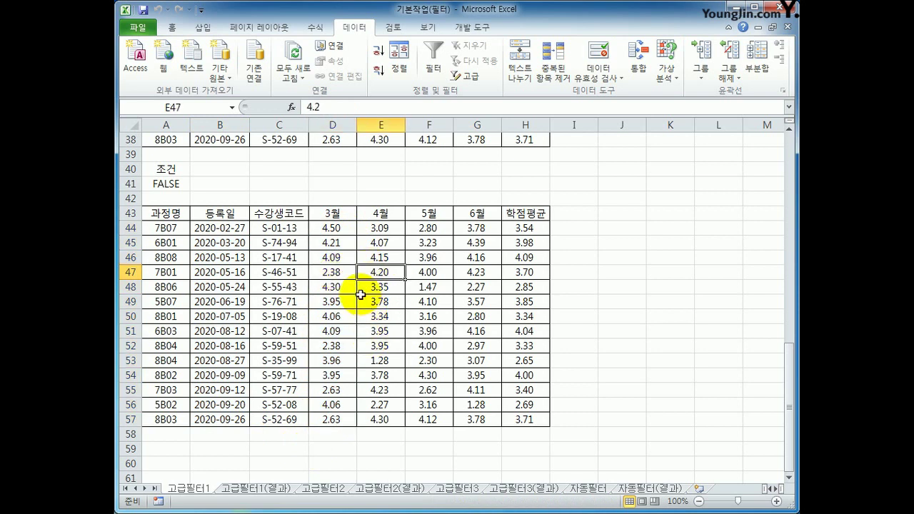
left_click(349, 272)
left_click(384, 272)
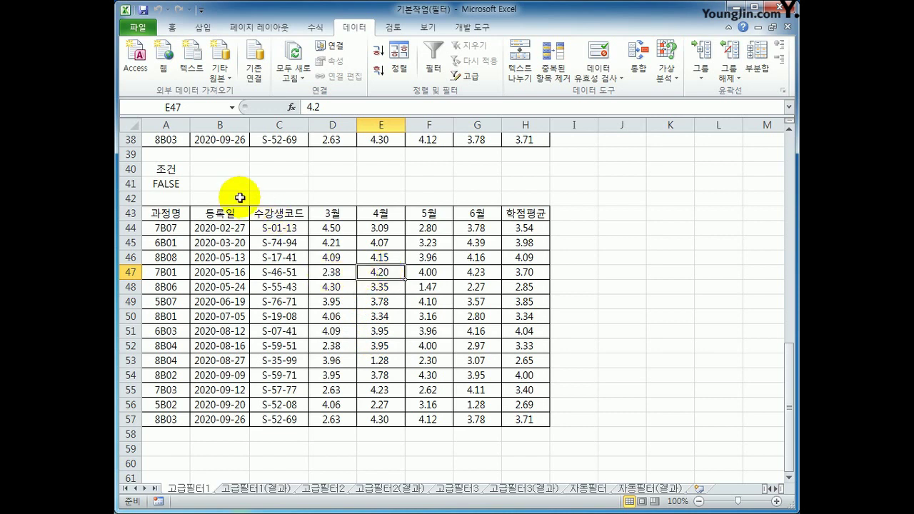
Review the criteria range A40:A41 and compare the output with the 고급필터1(결과) sheet.
left_click_drag(170, 172, 171, 183)
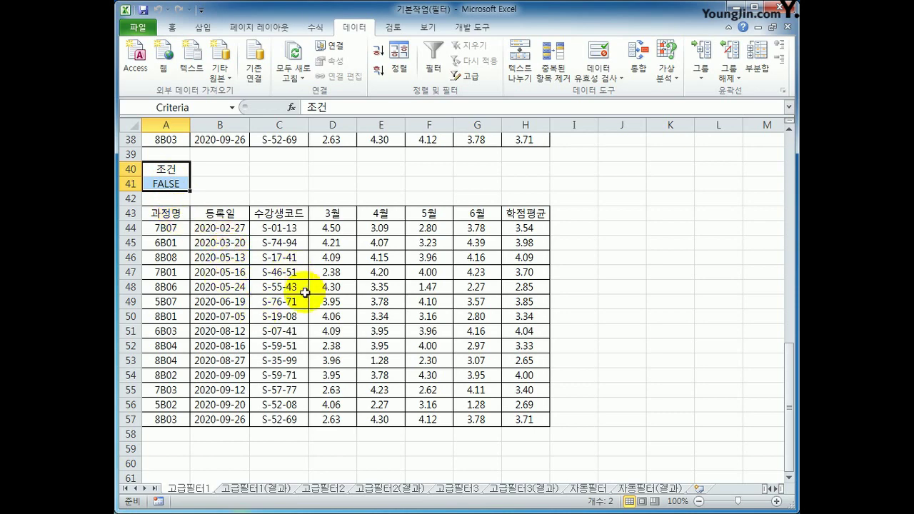
left_click(232, 490)
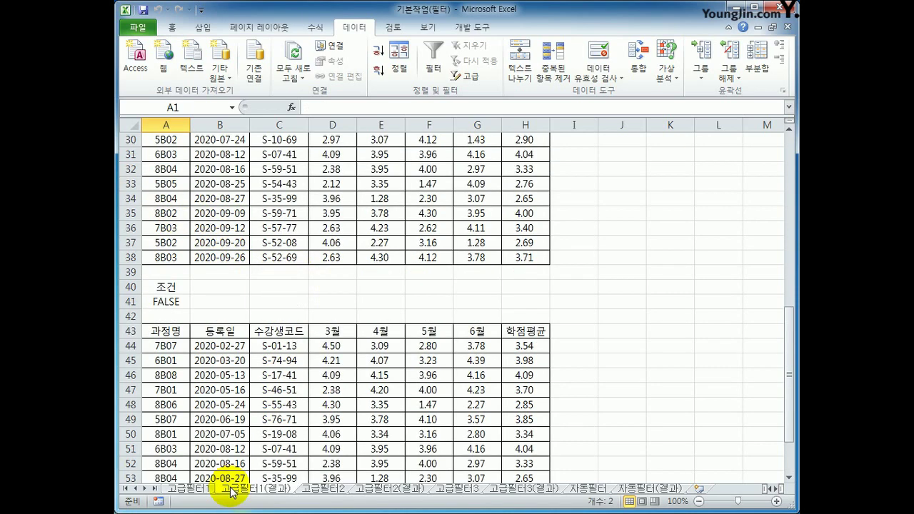
scroll(268, 464, "down", 3)
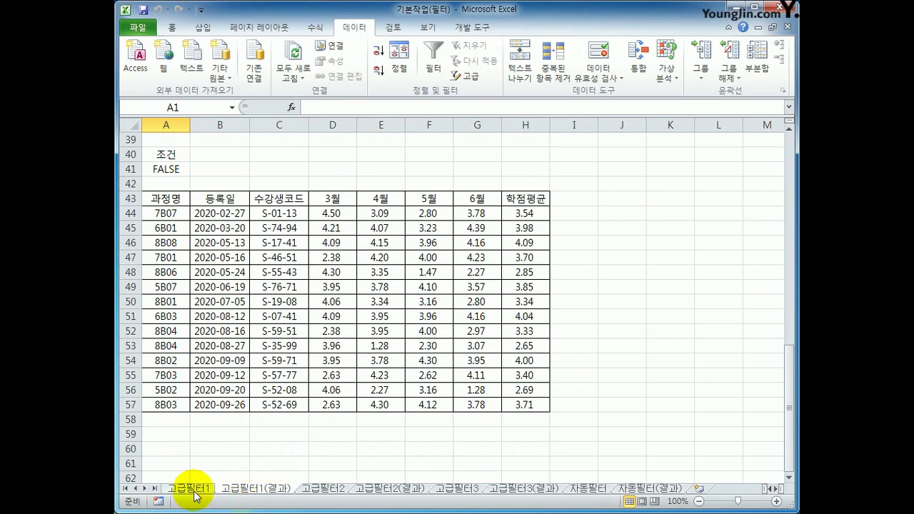
Switch between the 고급필터1 and 고급필터1(결과) sheets to compare their extracted rows.
left_click(191, 490)
left_click(225, 490)
left_click(204, 491)
left_click(269, 490)
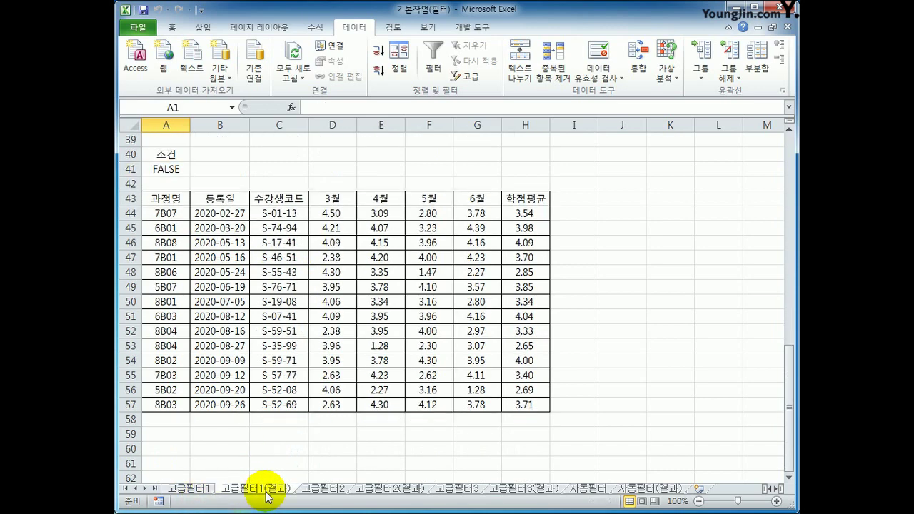
Go to the 고급필터2 sheet and examine the 판매금액 and 물품코드 columns of its order table.
left_click(325, 490)
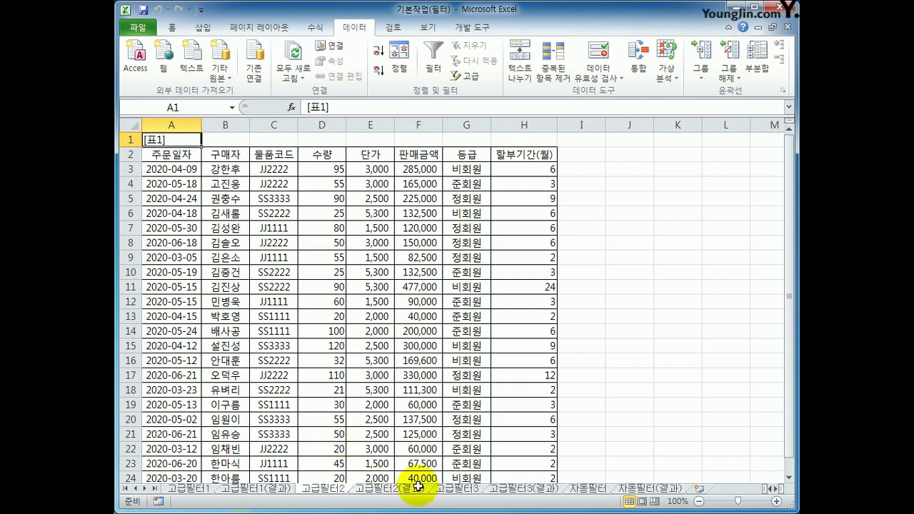
left_click(432, 157)
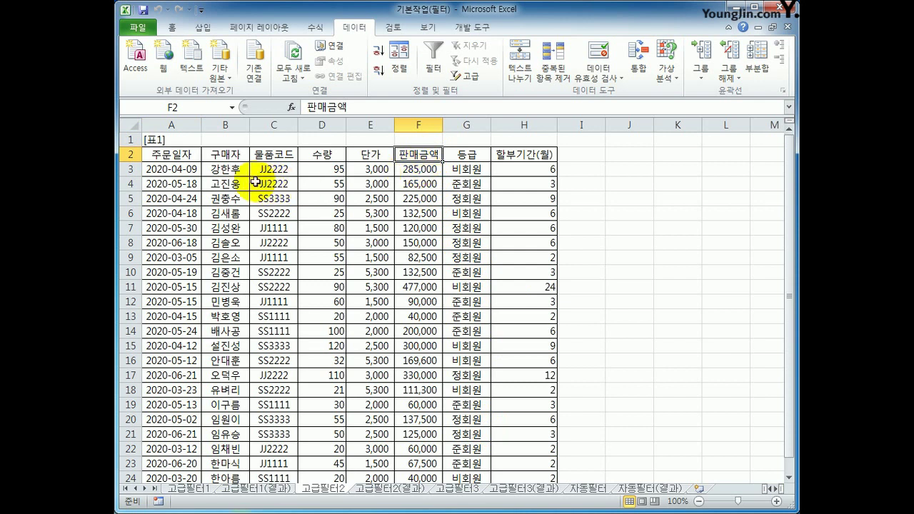
left_click(282, 154)
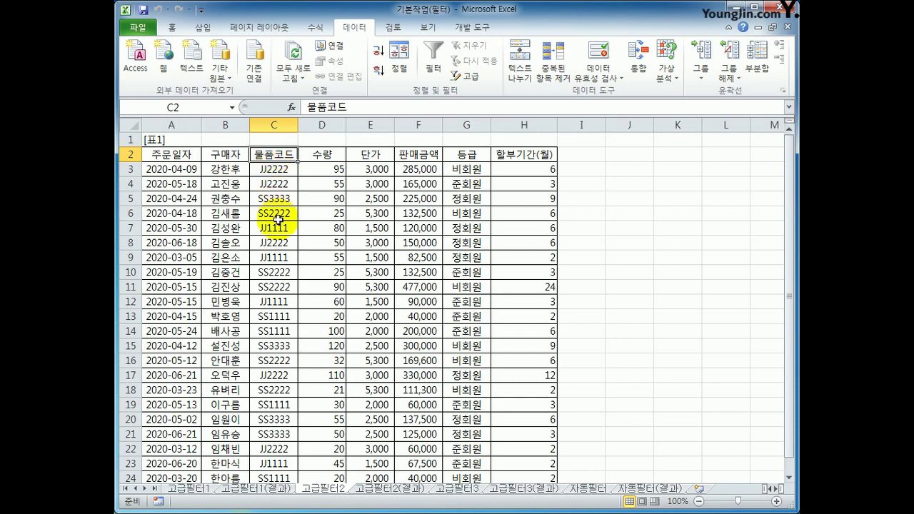
Enter the criteria heading 조건 in cell A26 below the order table.
scroll(291, 210, "down", 4)
left_click(167, 332)
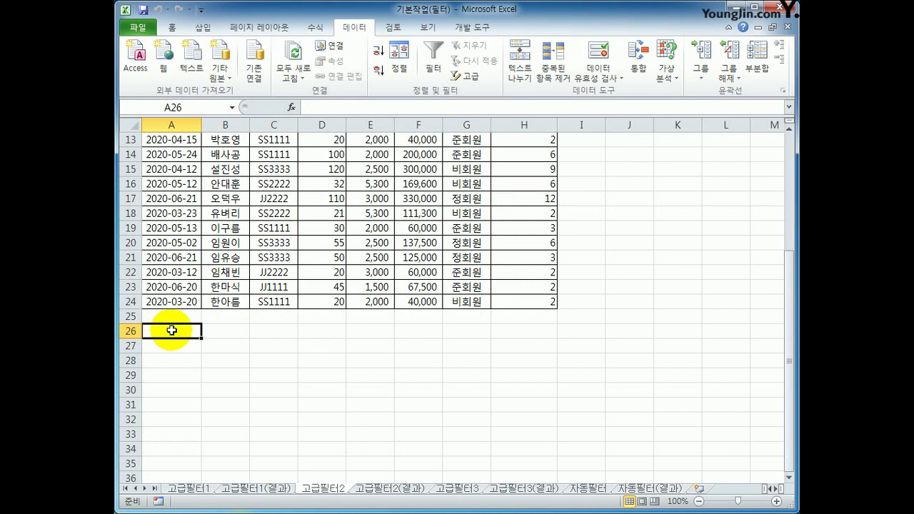
type("비")
key("BackSpace")
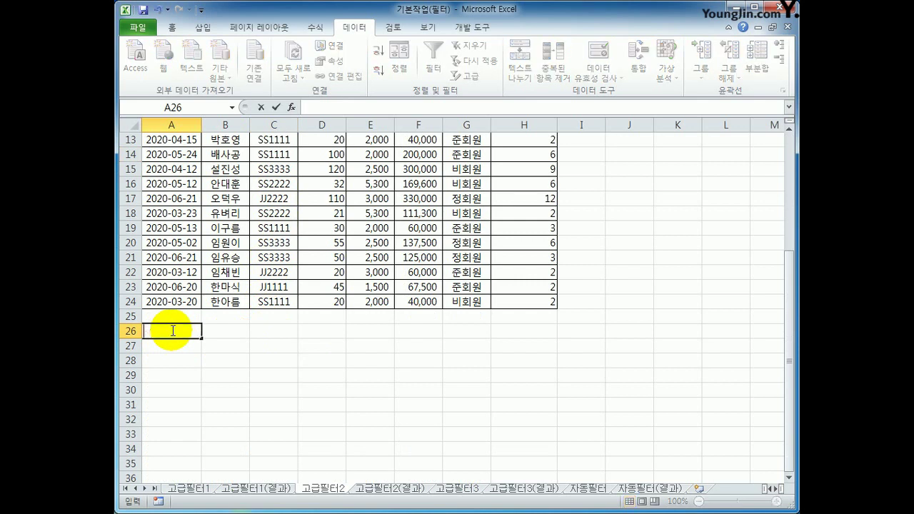
type("조건")
key("Return")
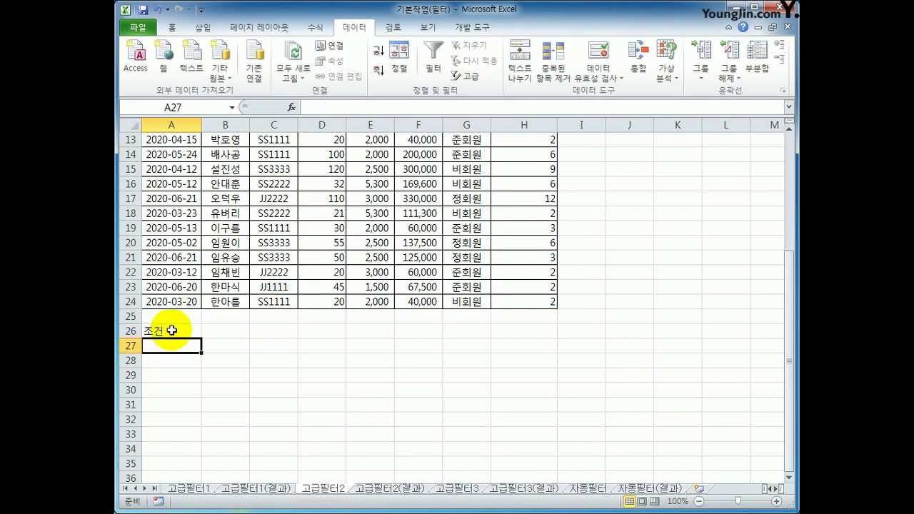
Start an OR formula in A27 with the first condition F3>=AVERAGE($F$3:$F$24), using absolute references for the averaged range.
type("=")
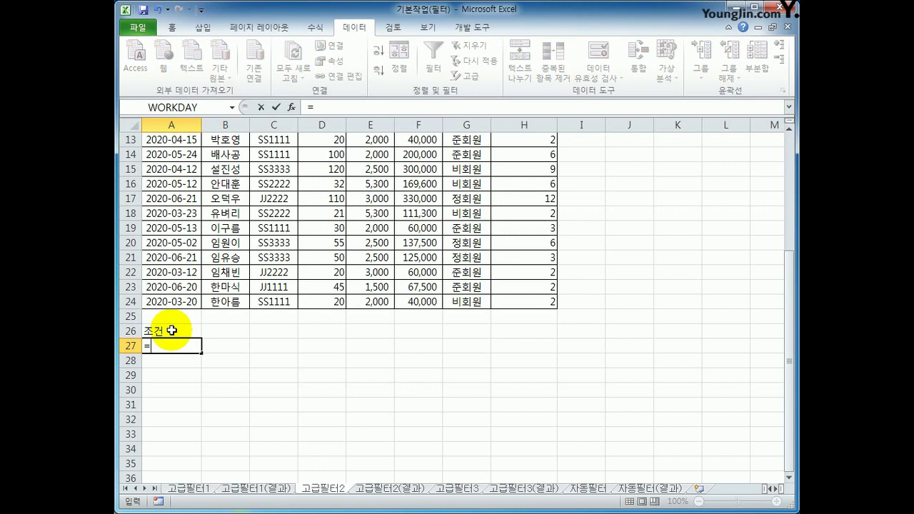
type("or(")
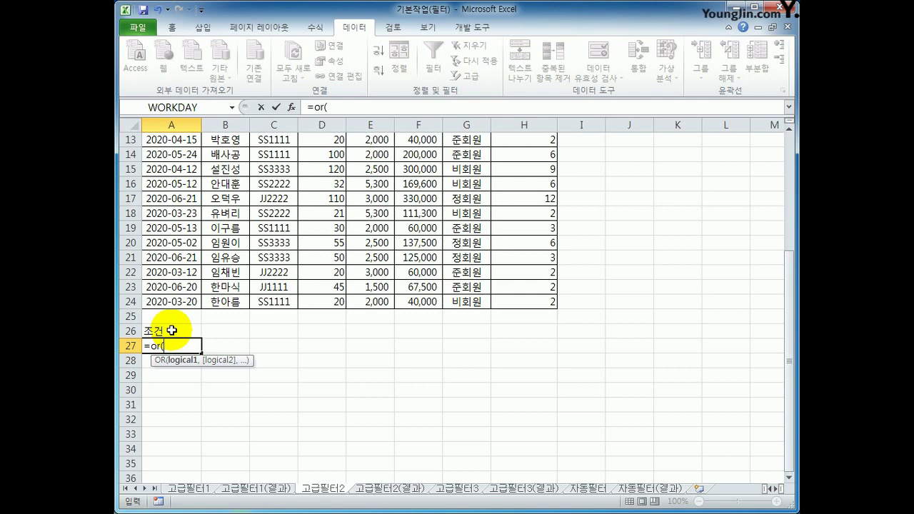
scroll(279, 336, "up", 4)
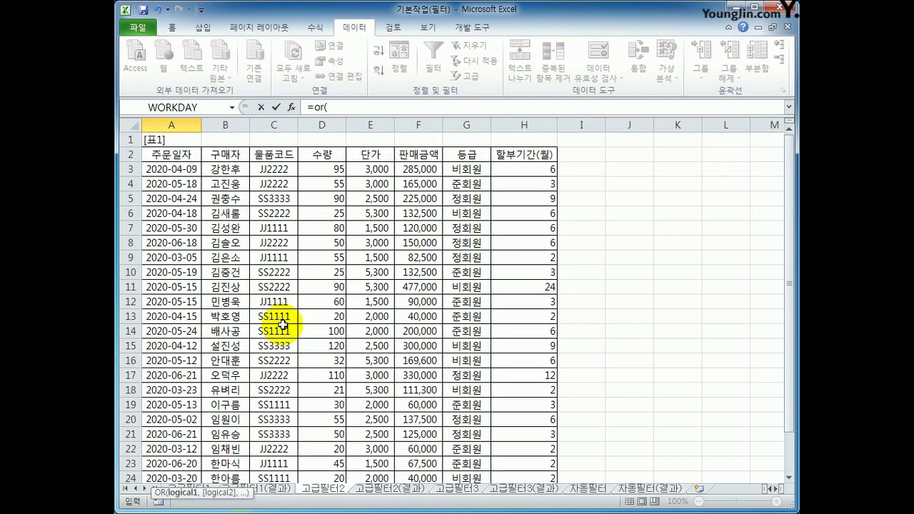
left_click(413, 170)
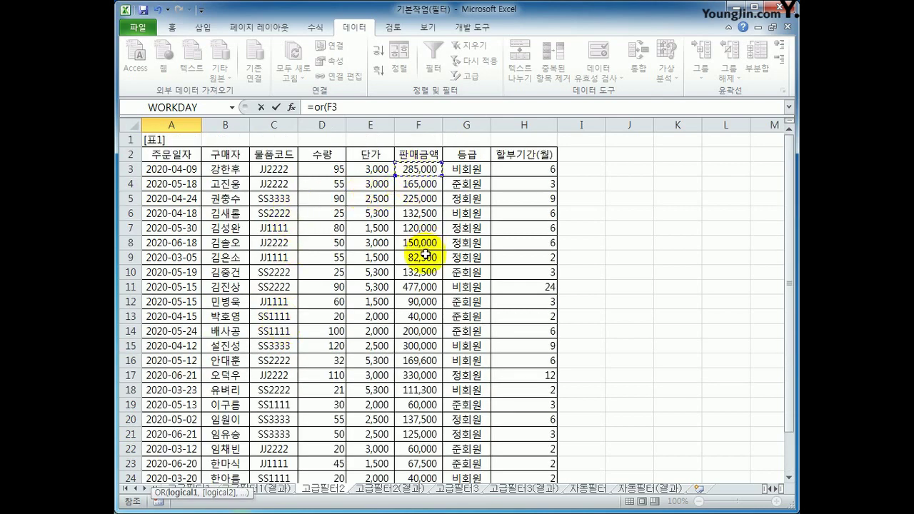
type(">=")
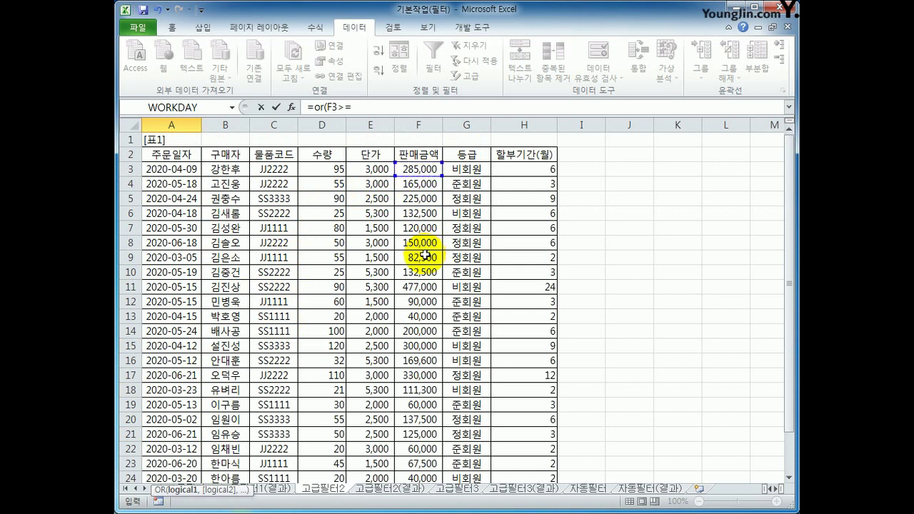
left_click(366, 108)
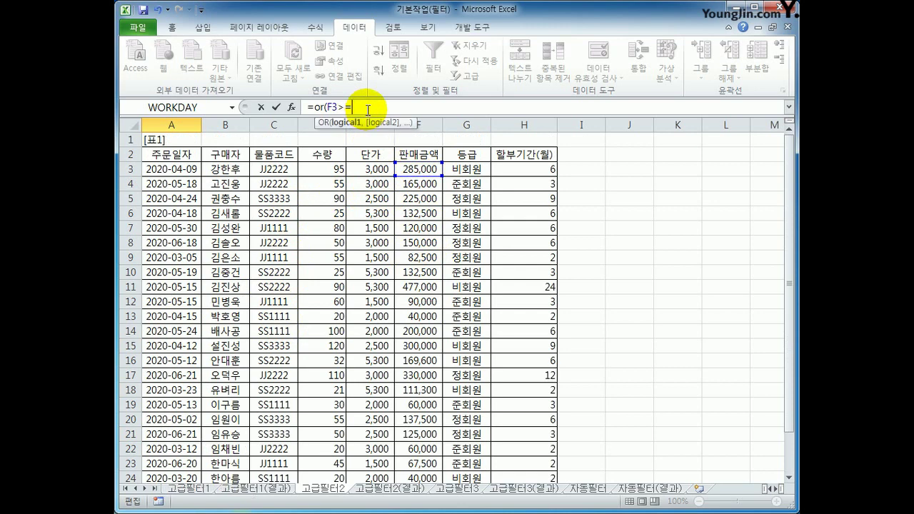
type("ave")
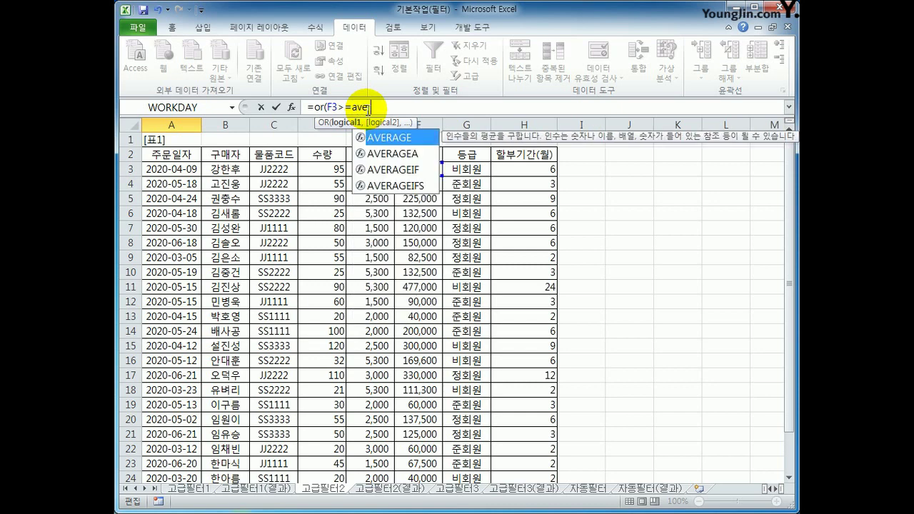
key("Tab")
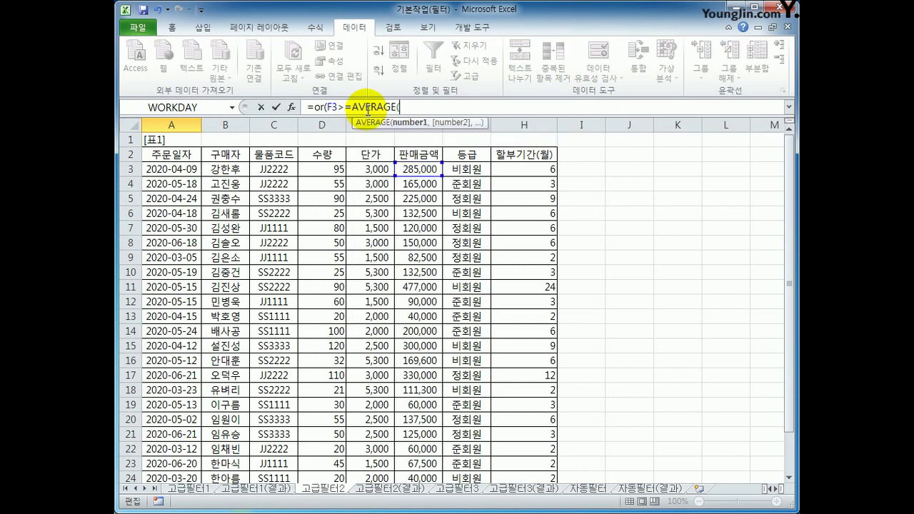
left_click_drag(405, 170, 418, 451)
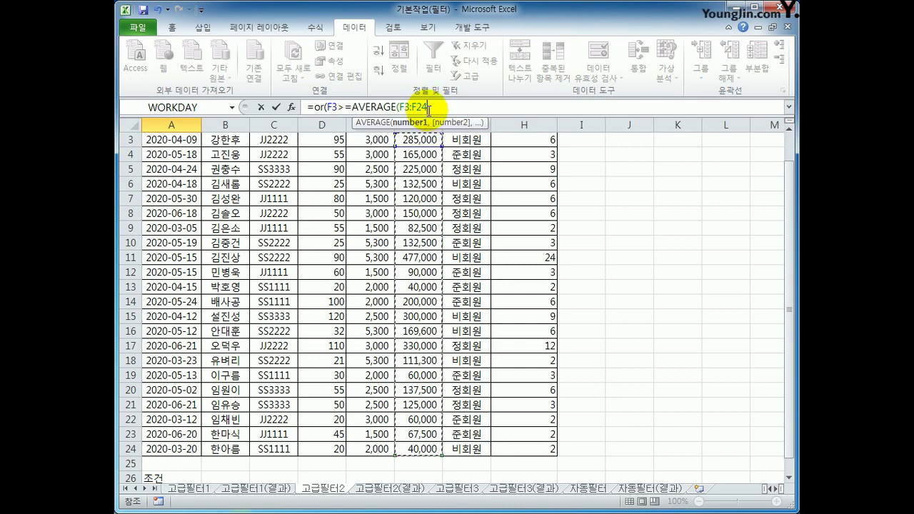
key("F4")
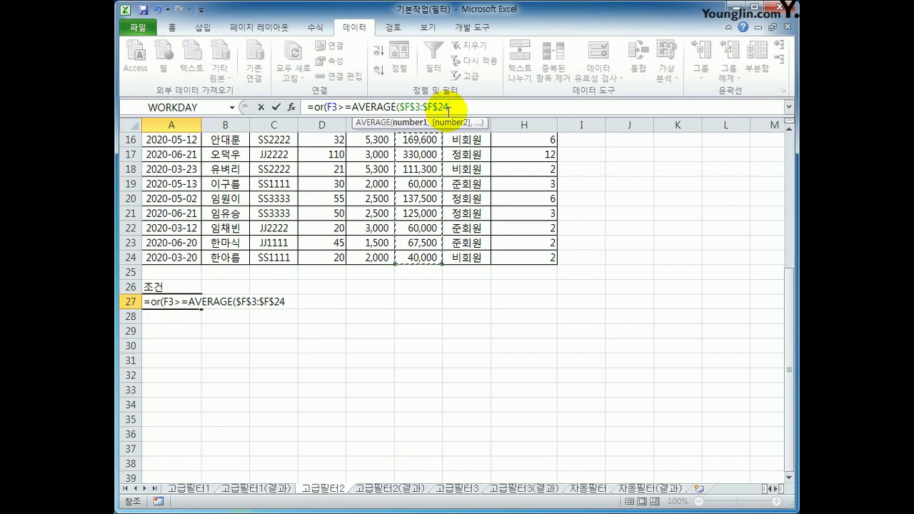
type(")")
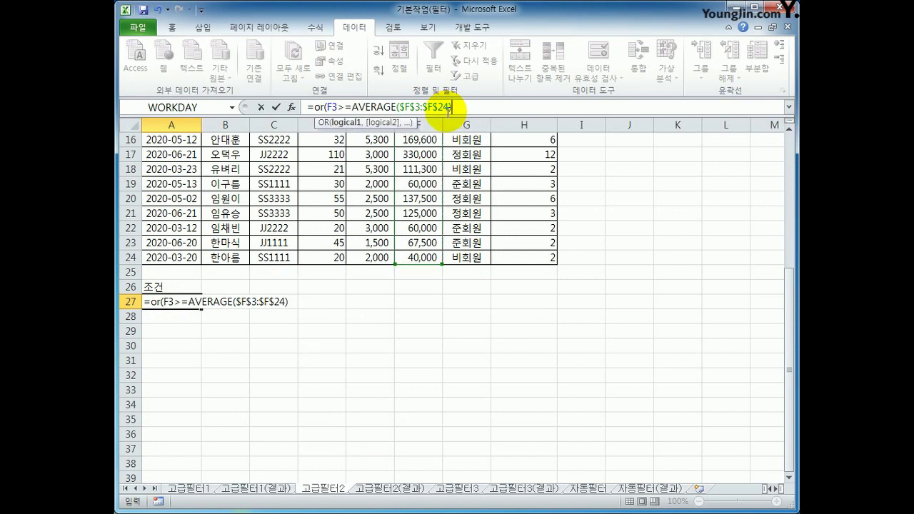
Add LEFT(C3,2)="JJ" as the second OR condition and complete the formula in A27.
type(",")
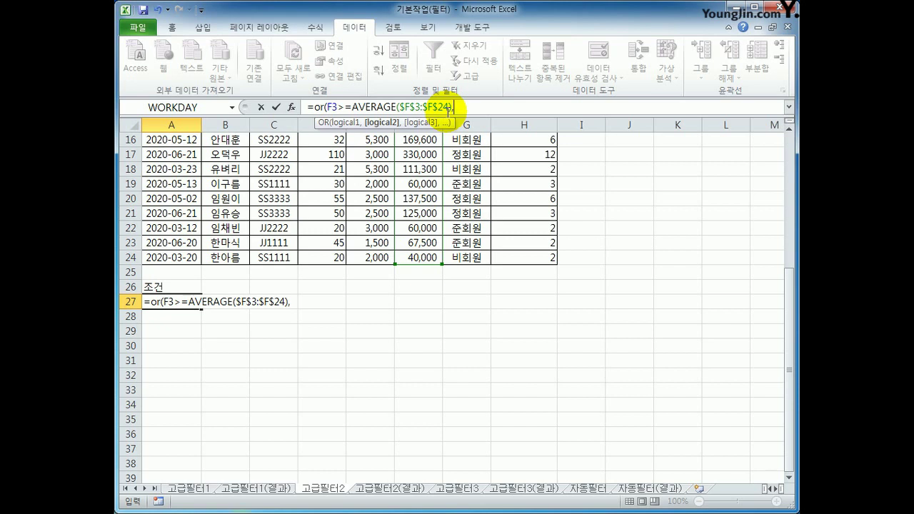
type("le")
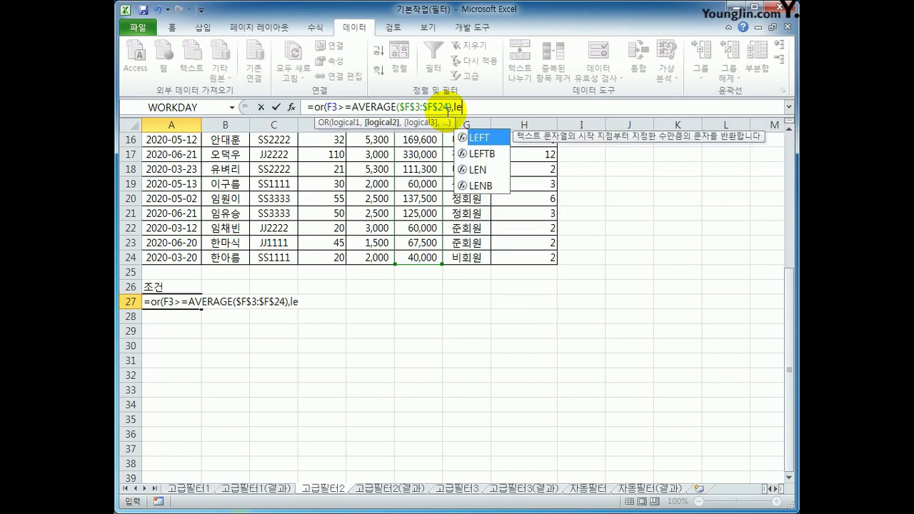
type("ft(")
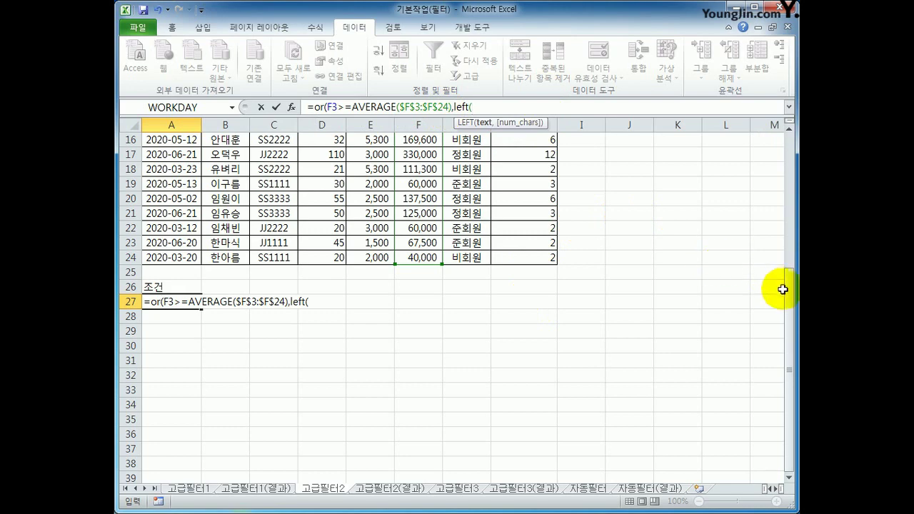
left_click_drag(784, 289, 790, 122)
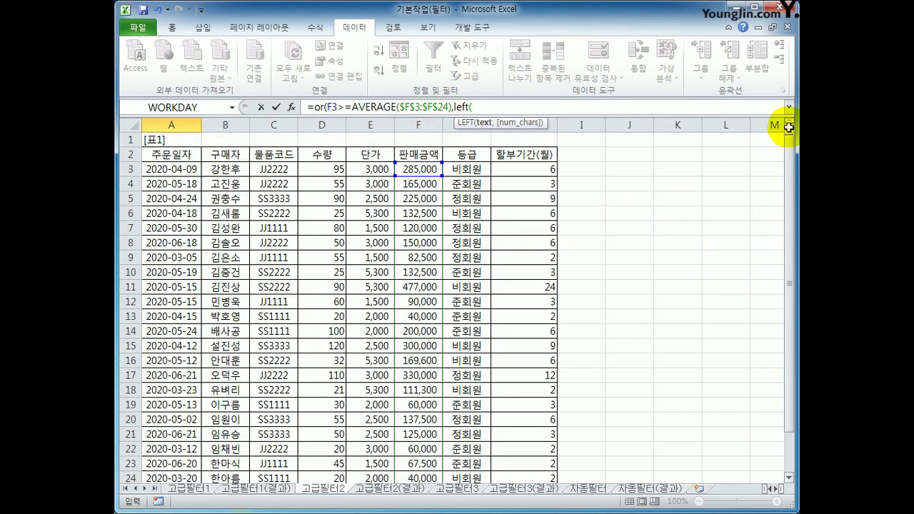
left_click(284, 169)
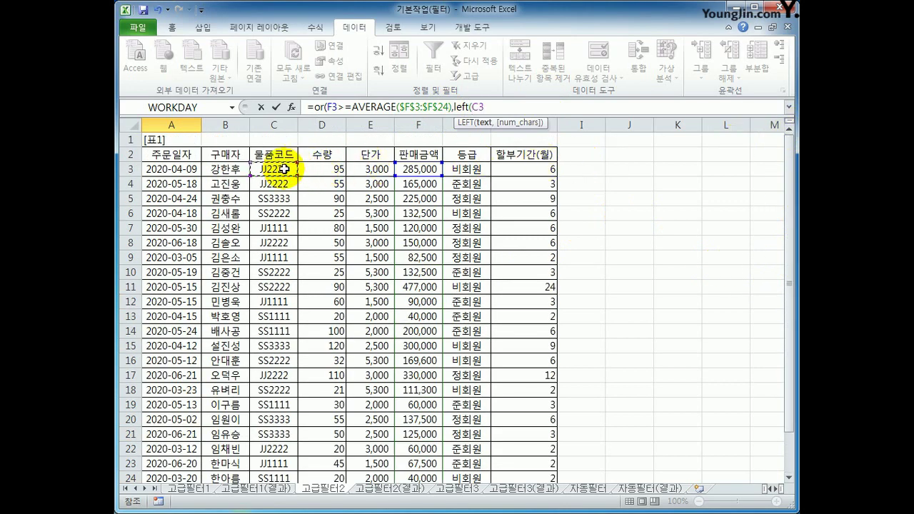
type(",2)")
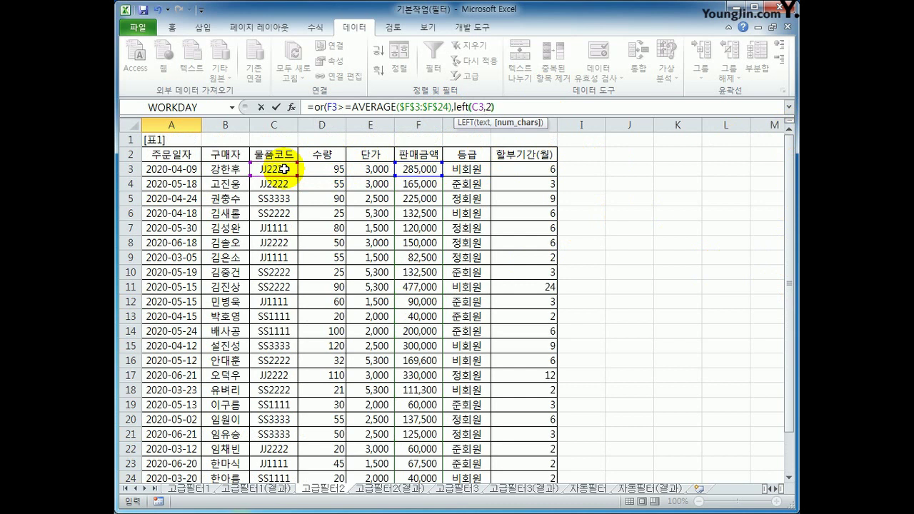
type("=\"")
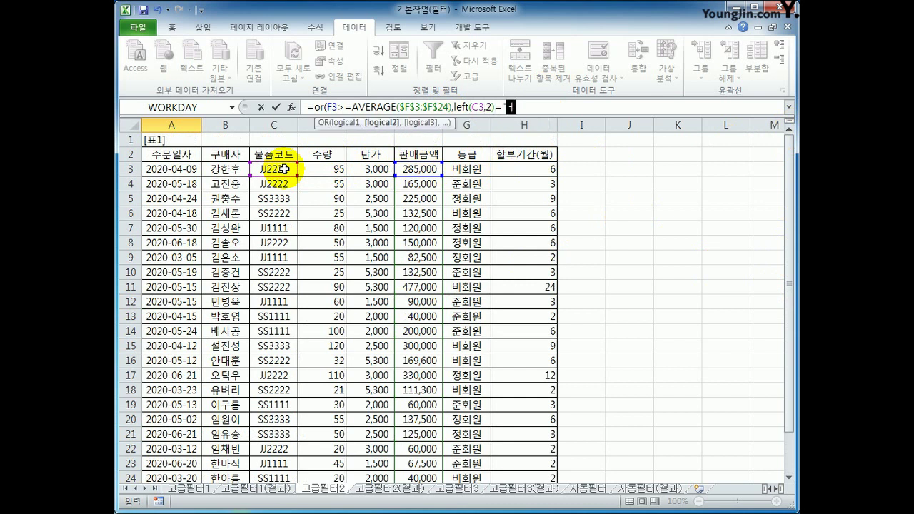
type("JJ\")")
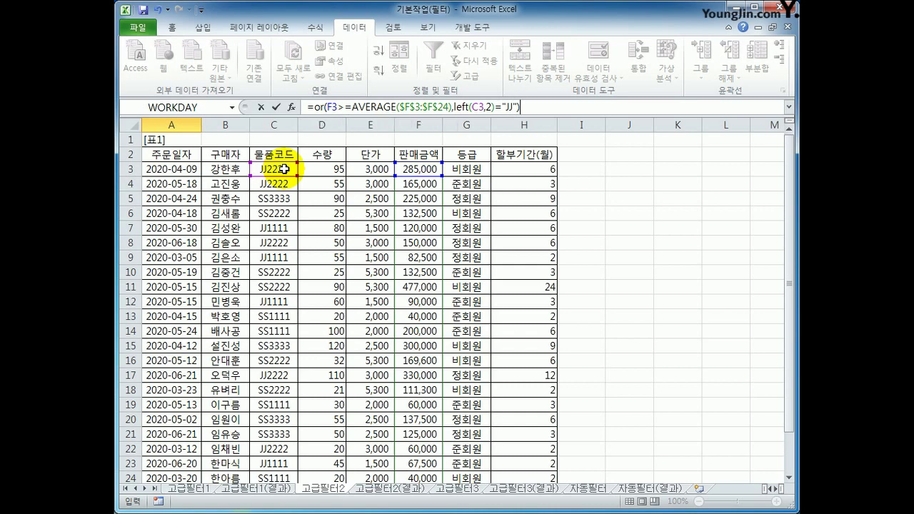
key("Return")
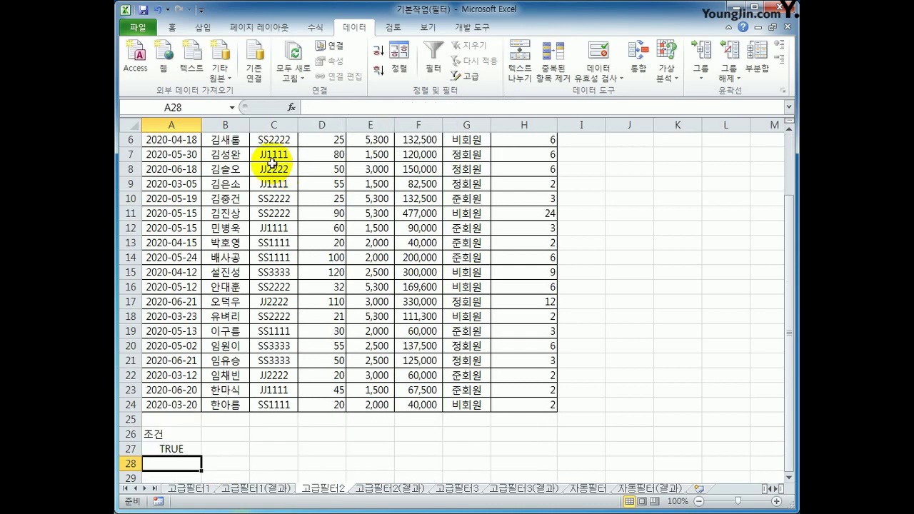
Review the criteria formula in A27 and the criteria block A26:A27.
left_click(178, 449)
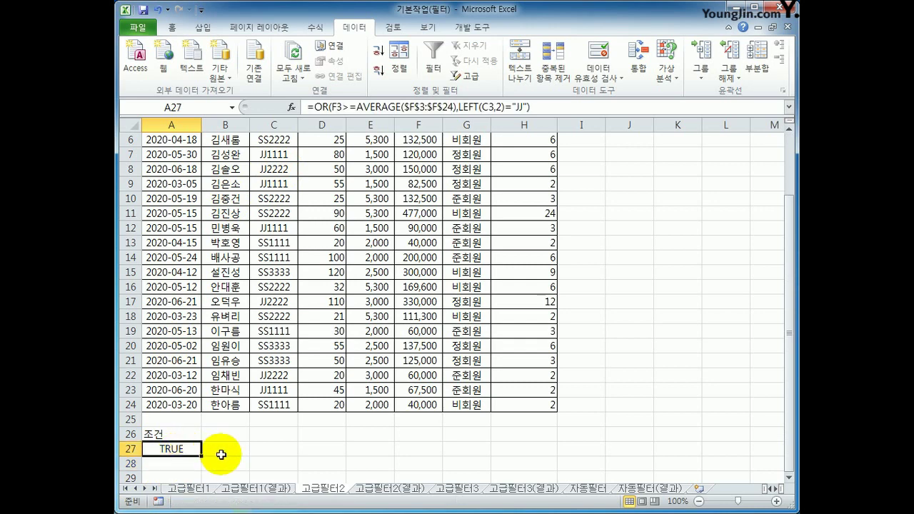
scroll(222, 455, "down", 1)
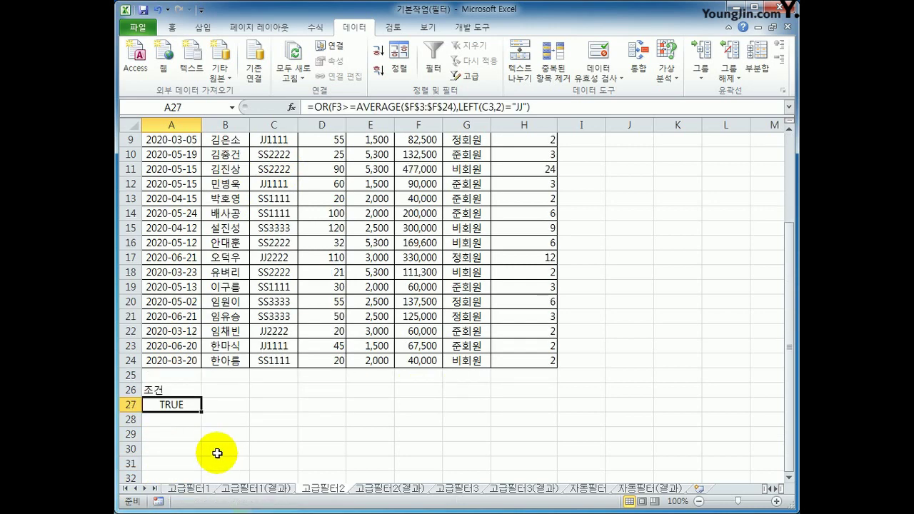
left_click_drag(170, 390, 164, 402)
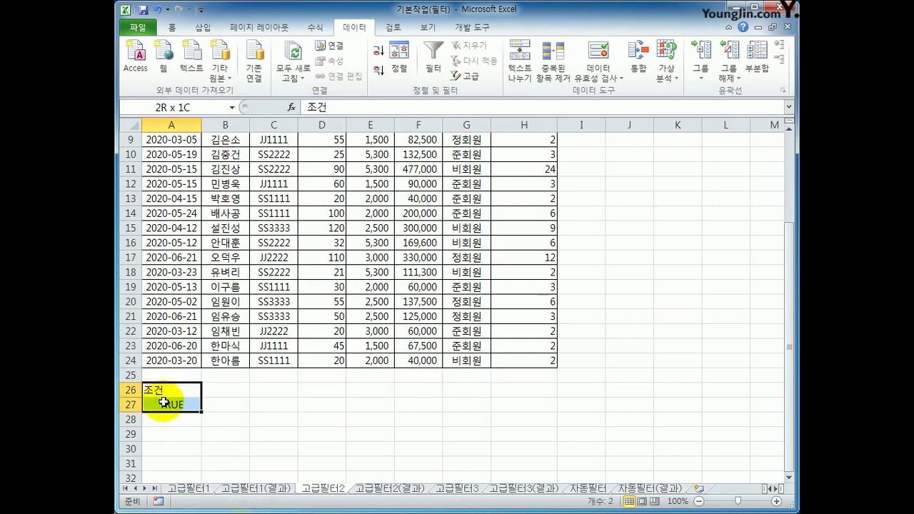
Start an advanced filter on the order table A2:H24 and set its criteria range to A26:A27.
left_click(314, 225)
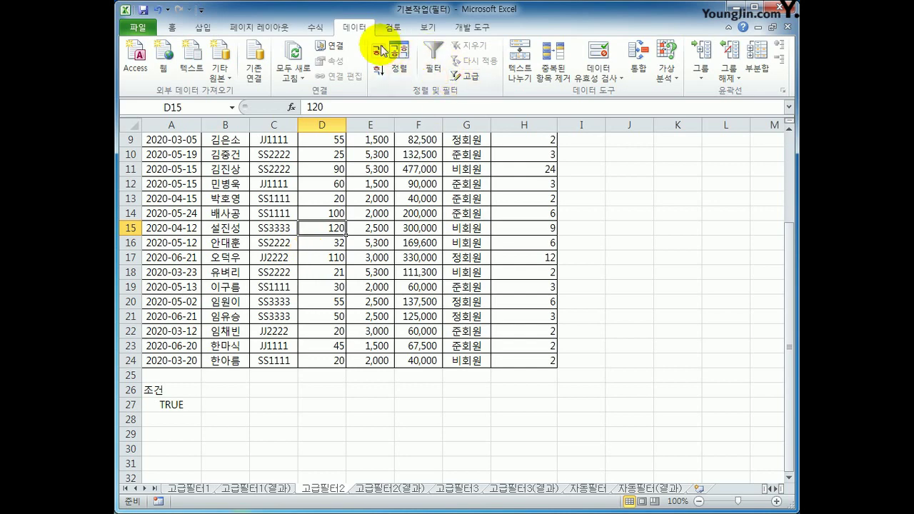
left_click(465, 80)
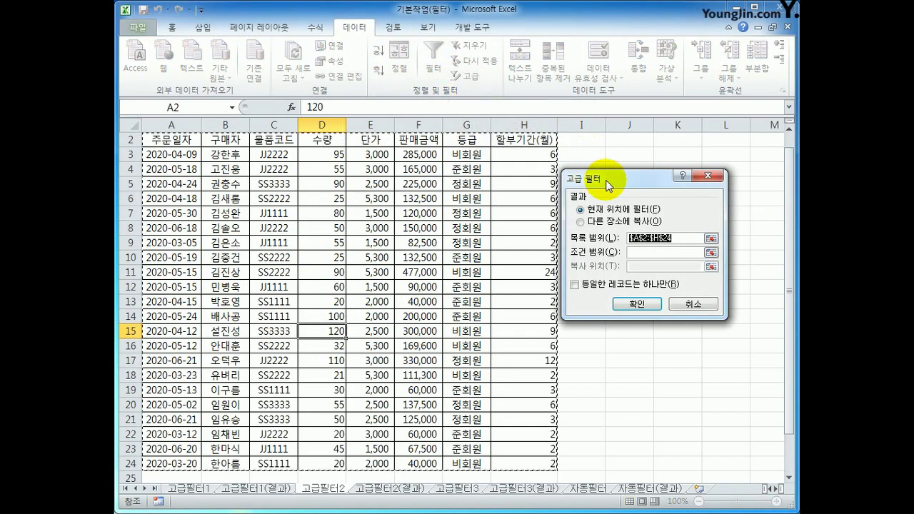
left_click_drag(606, 181, 631, 175)
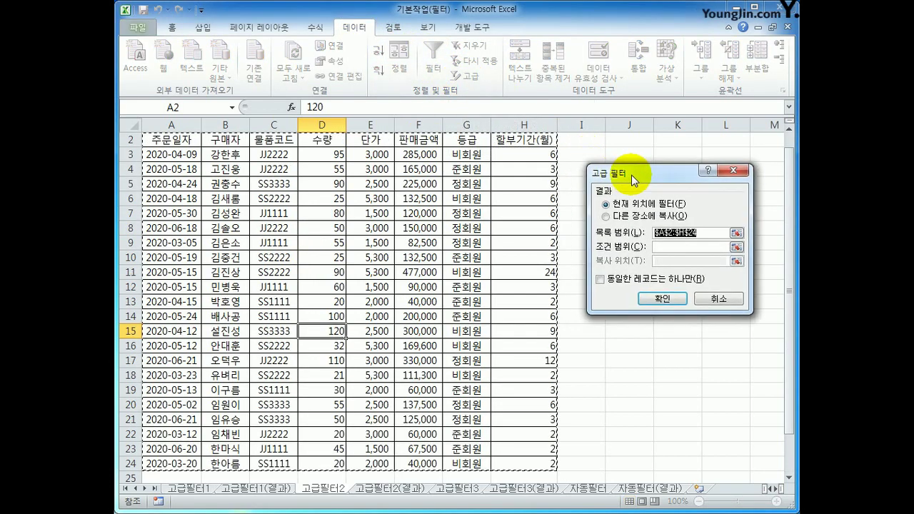
left_click(657, 248)
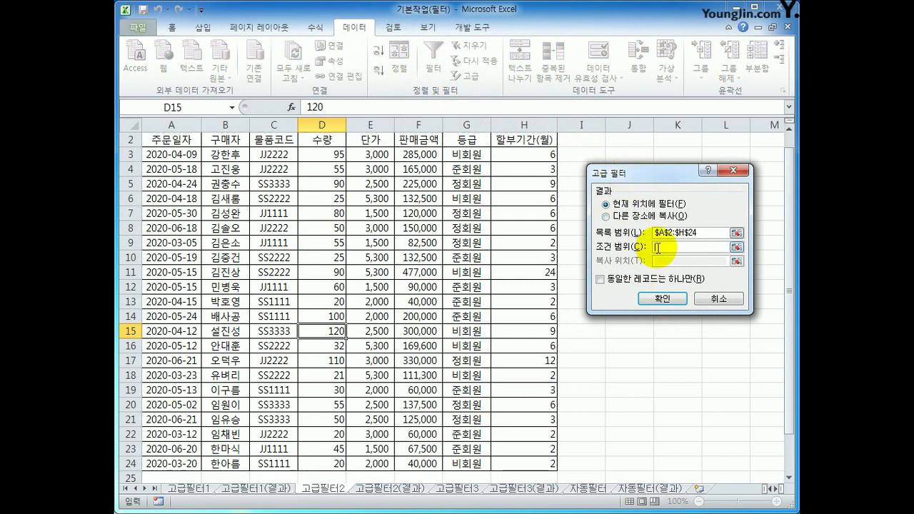
scroll(305, 417, "down", 3)
left_click_drag(154, 360, 158, 376)
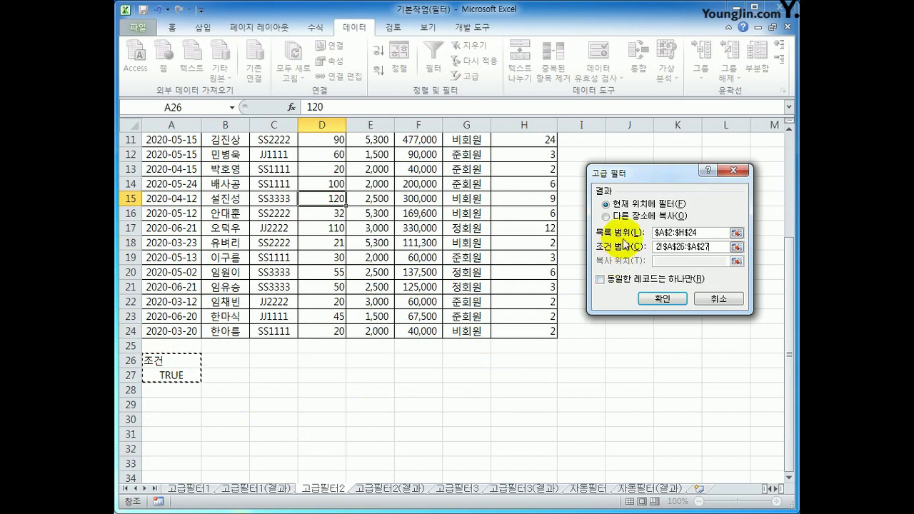
Set the advanced filter to copy its results to another location starting at A29 and run it.
left_click(612, 215)
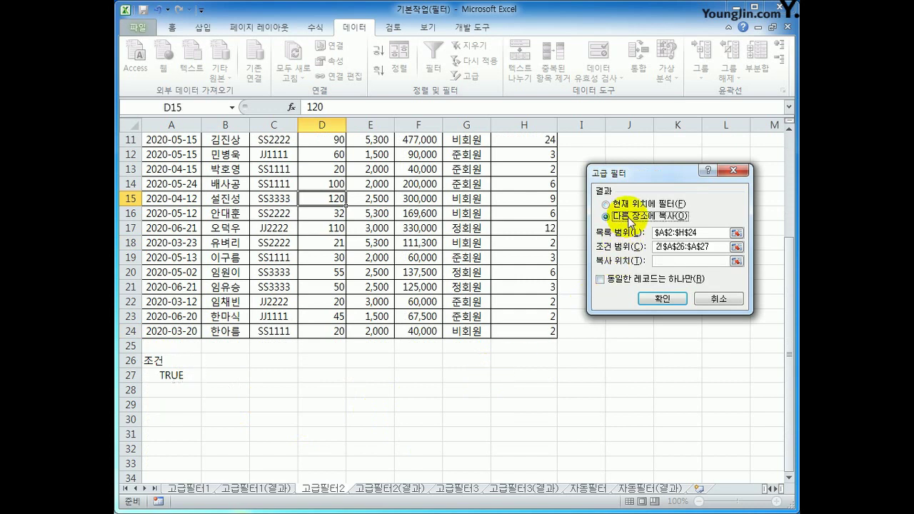
left_click(657, 261)
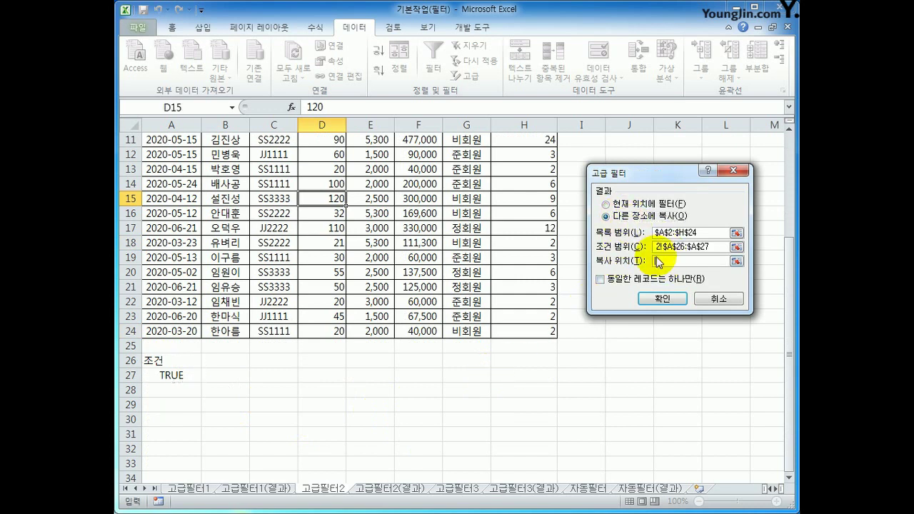
left_click(190, 409)
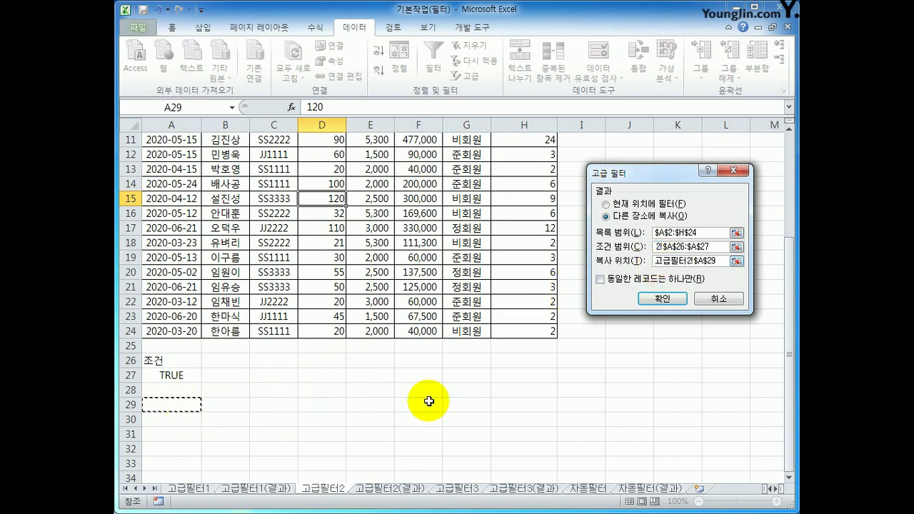
left_click(642, 299)
Check the 판매금액 and 물품코드 columns of the extracted rows and compare the extraction with the 고급필터2(결과) sheet.
scroll(484, 363, "down", 2)
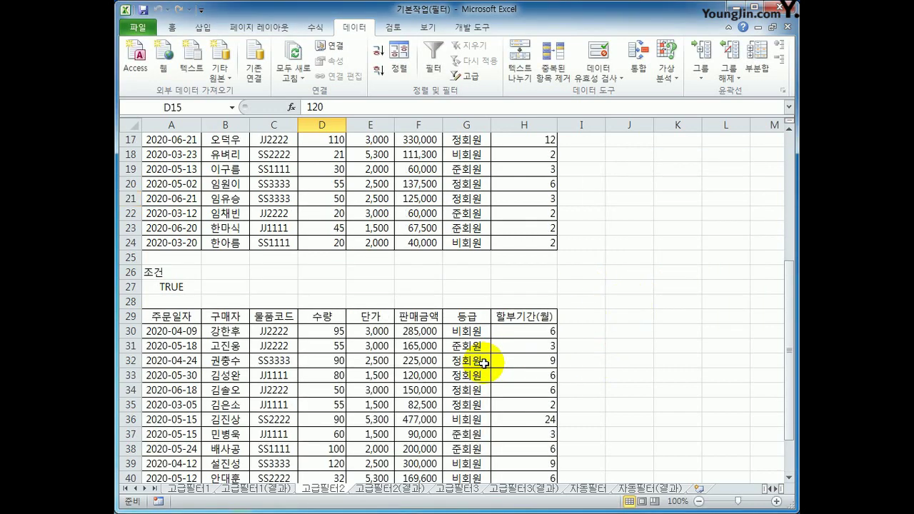
scroll(484, 363, "down", 2)
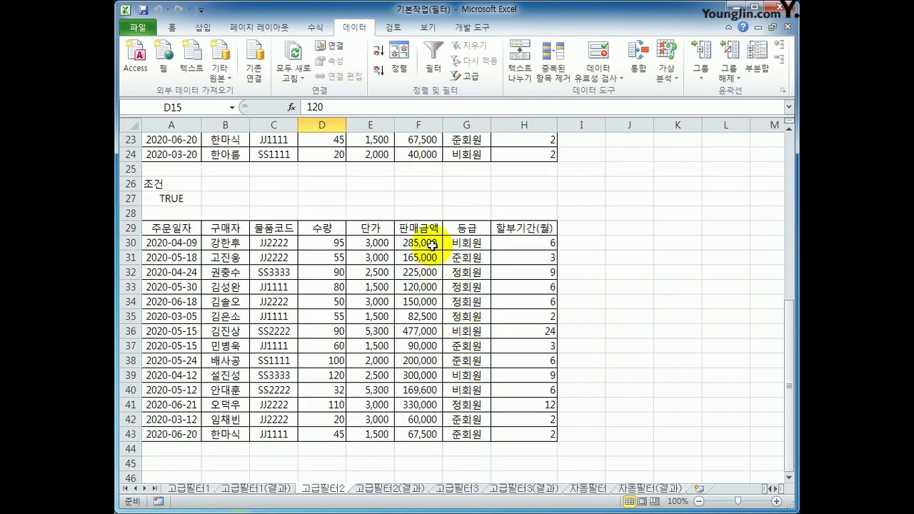
left_click_drag(419, 243, 420, 432)
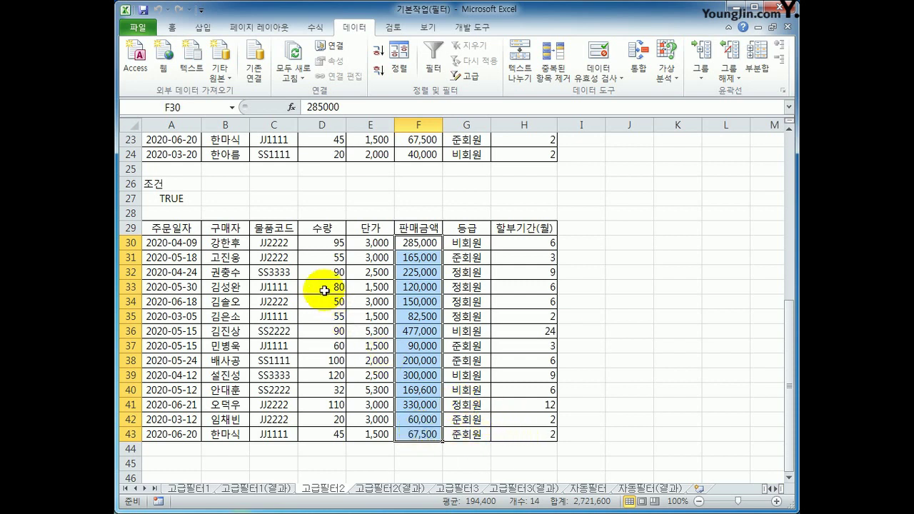
left_click_drag(278, 242, 275, 264)
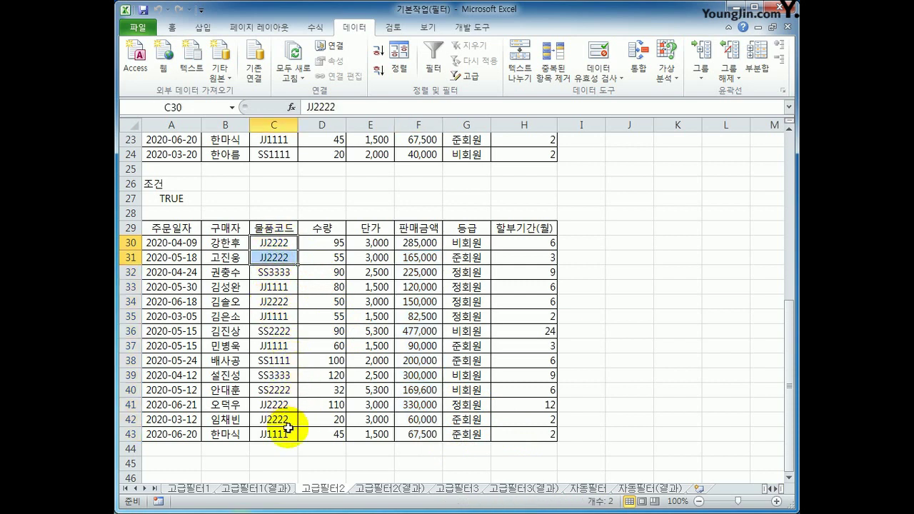
left_click(358, 490)
left_click(339, 490)
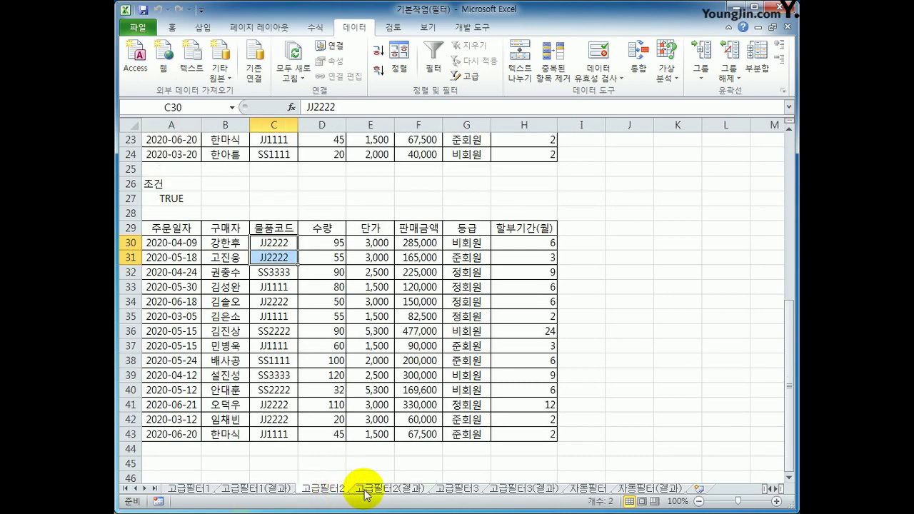
left_click(378, 490)
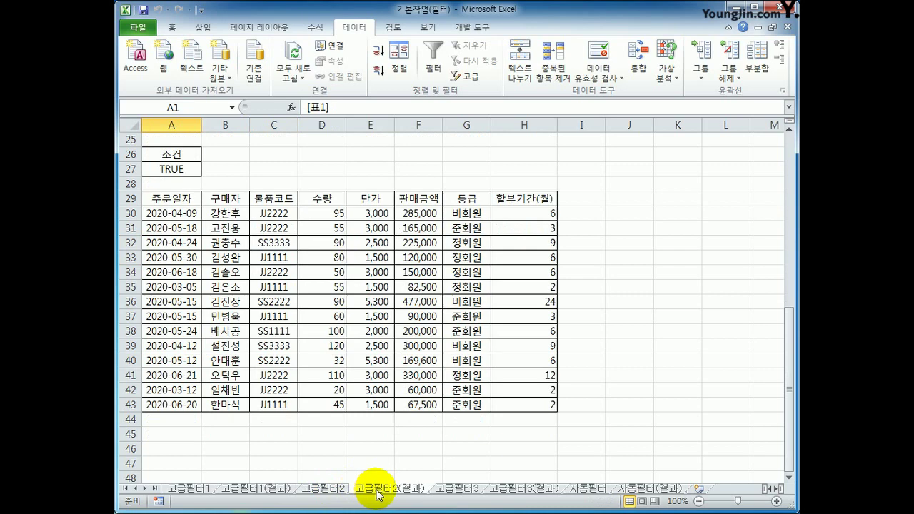
Open the 고급필터3 sheet and examine the patient table A2:G30, including its 생년월일 and 진료시간 columns.
left_click(463, 488)
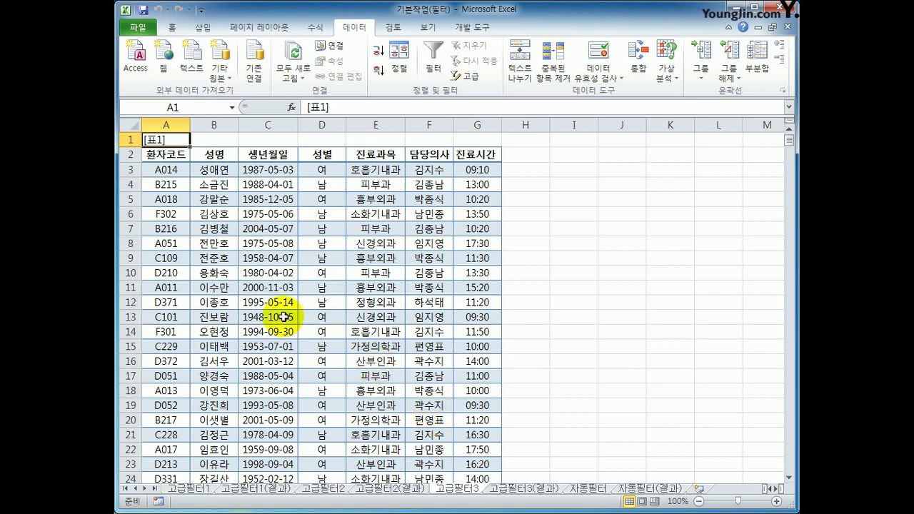
scroll(433, 372, "down", 3)
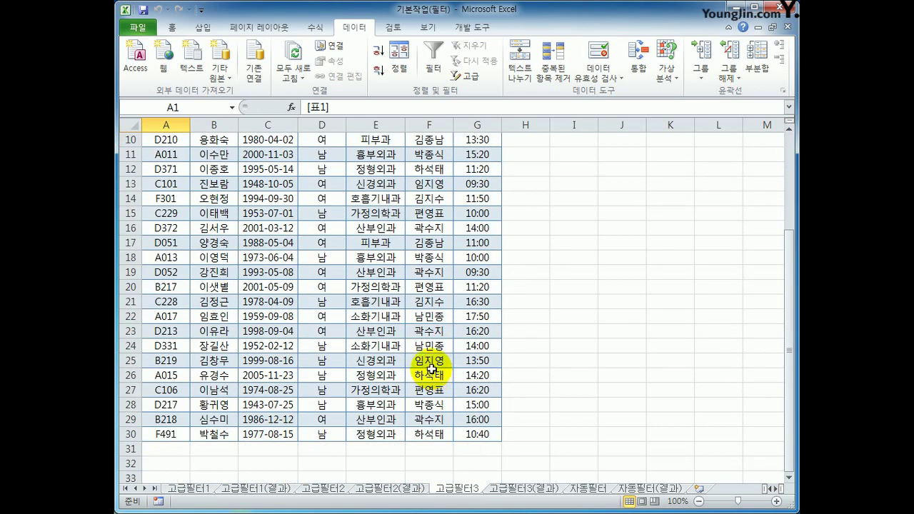
scroll(432, 368, "up", 3)
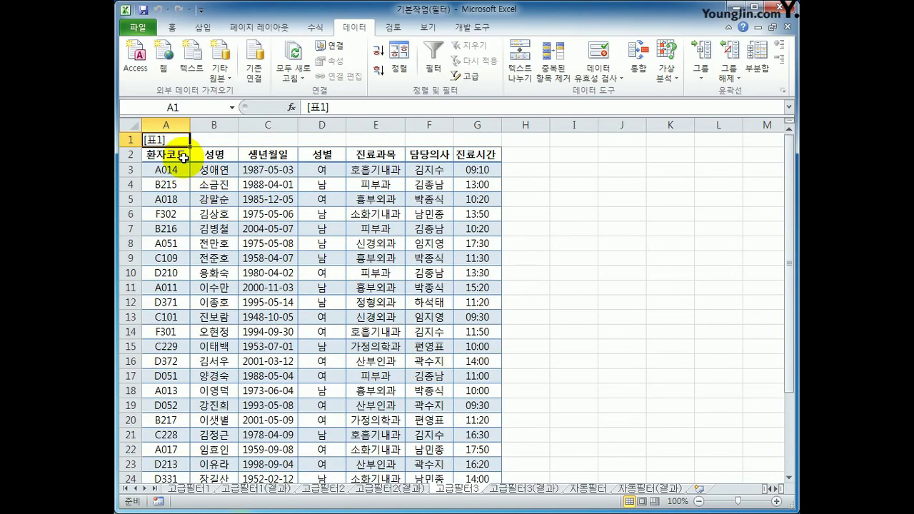
left_click(180, 155)
scroll(247, 198, "down", 3)
left_click(477, 436)
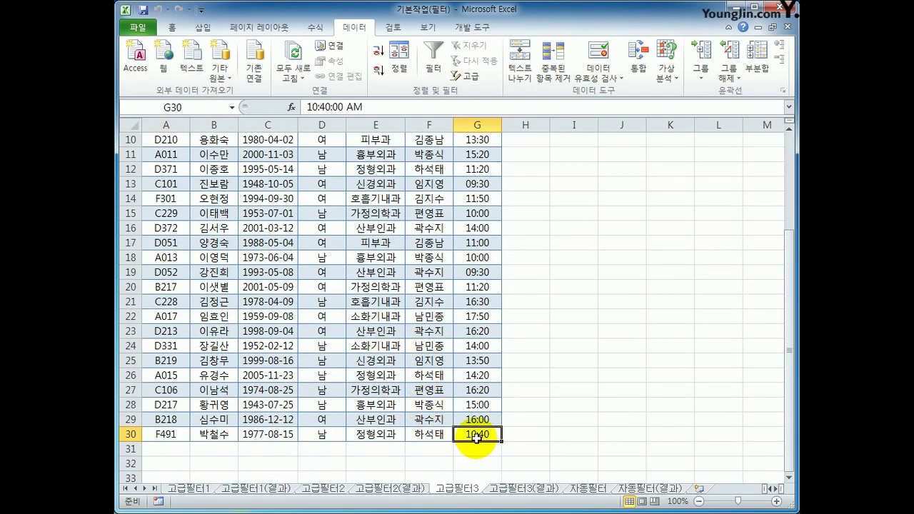
scroll(474, 434, "up", 3)
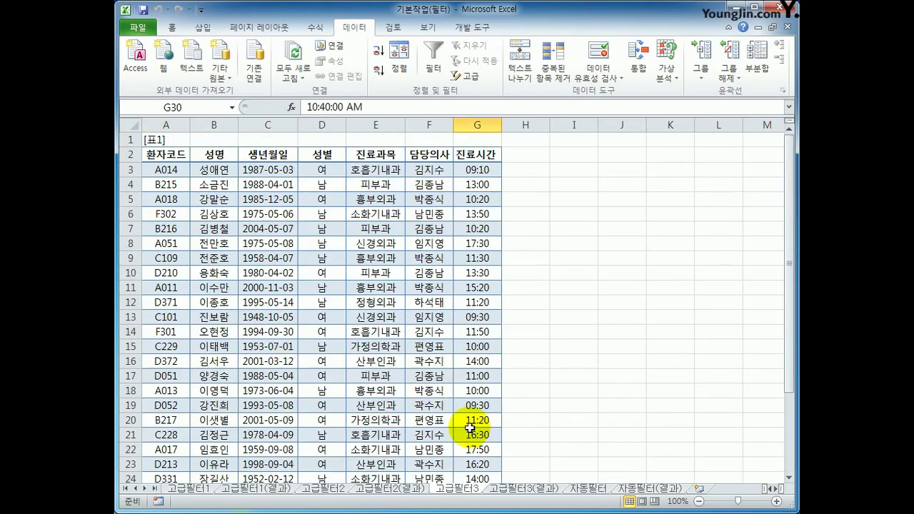
left_click(267, 155)
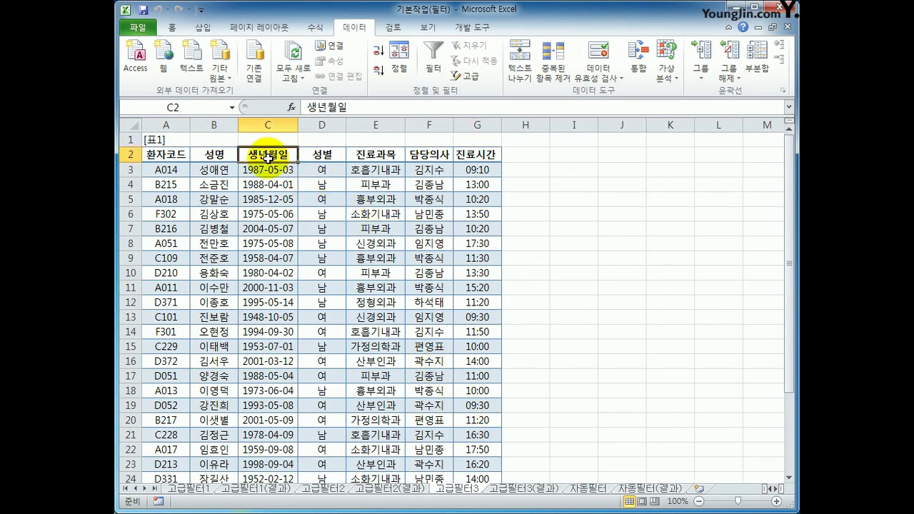
left_click(458, 156)
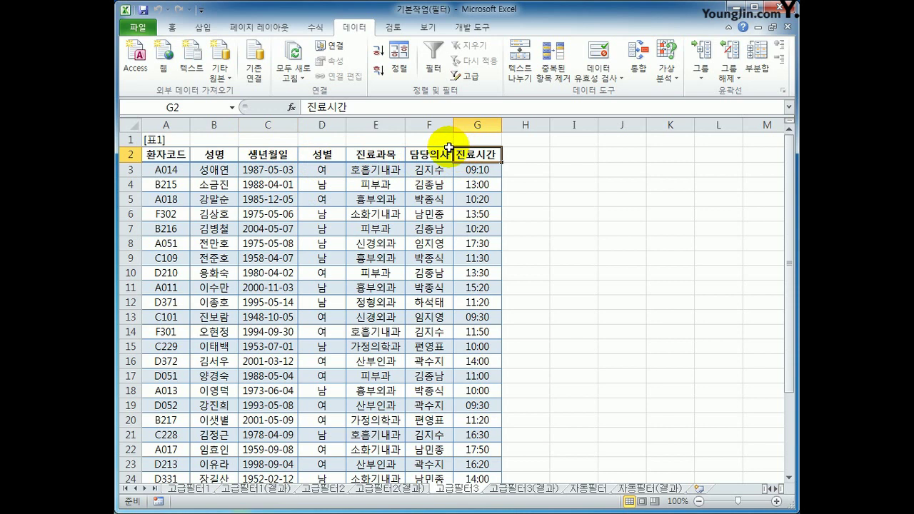
Enter the criteria heading 조건 in cell I2 of the 고급필터3 sheet.
left_click(574, 160)
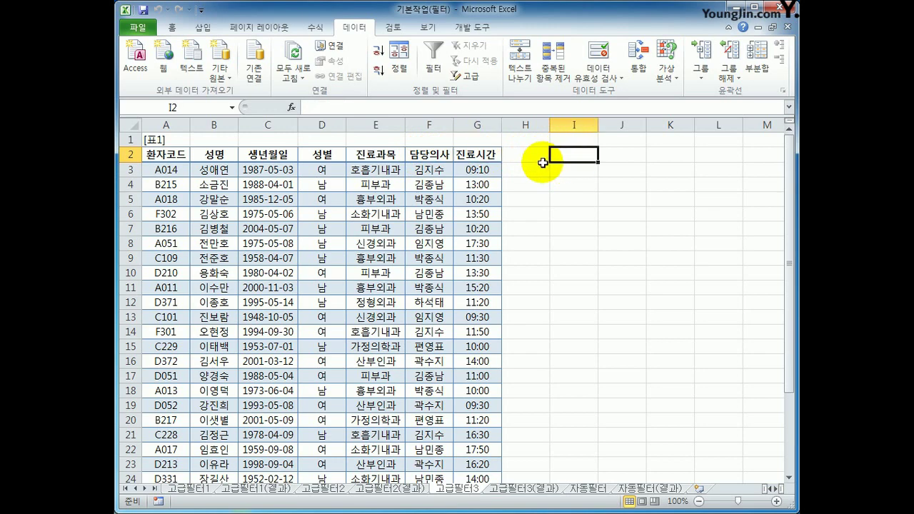
type("aeh")
key("BackSpace")
key("BackSpace")
key("BackSpace")
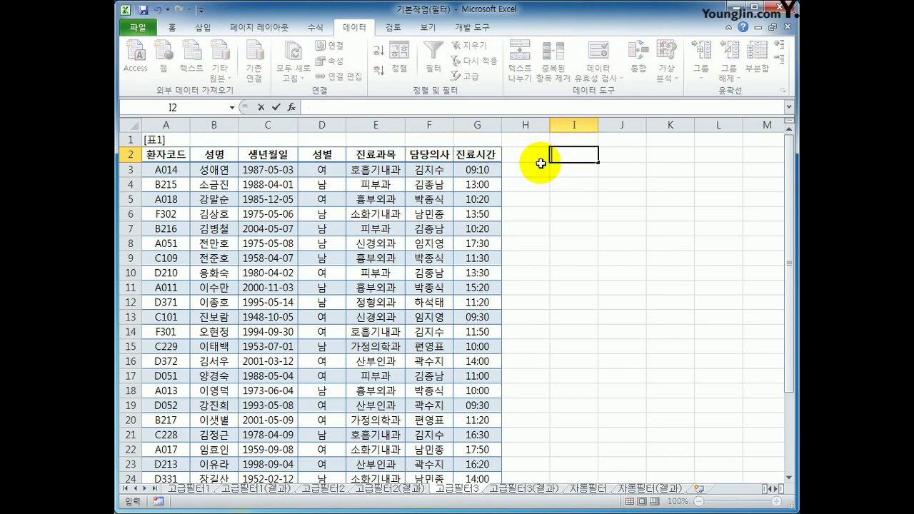
type("ㅈ조건")
key("Return")
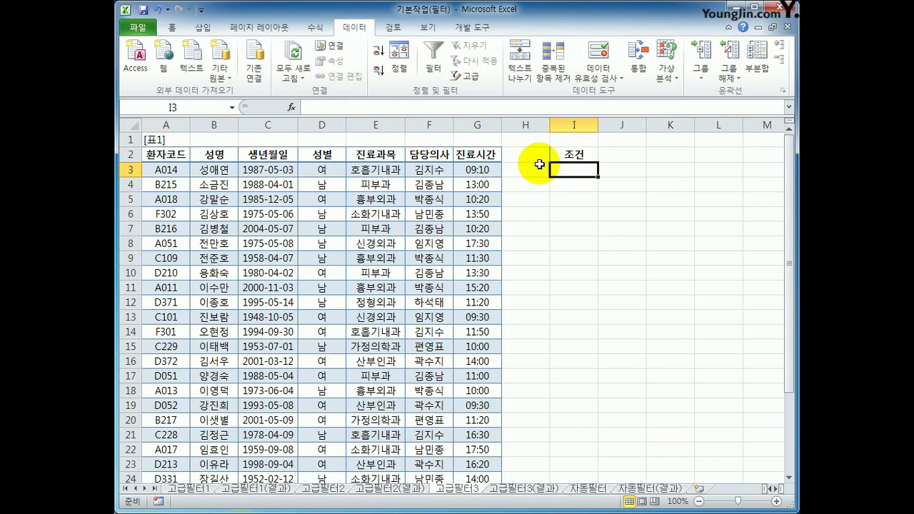
Start an AND formula in I3 with the first condition YEAR(C3)>=1987.
type("=n")
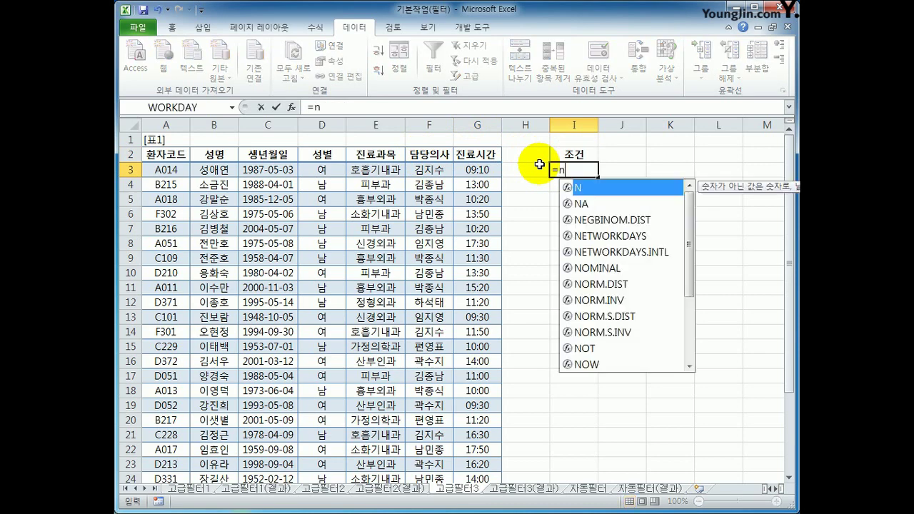
key("BackSpace")
type("and(")
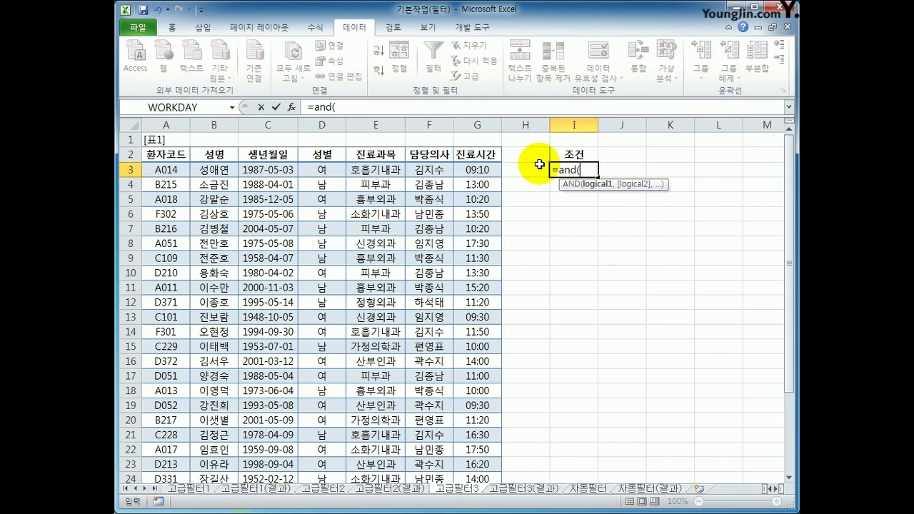
type("year(")
left_click(278, 171)
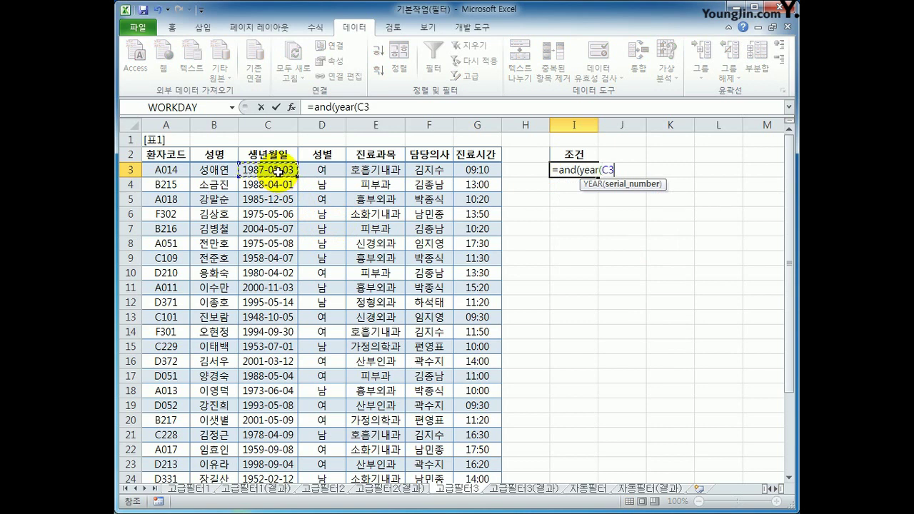
type(")")
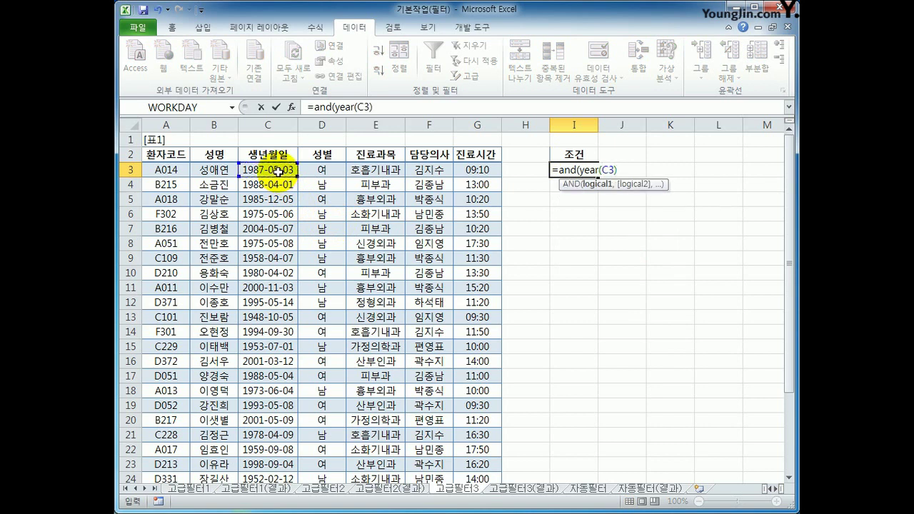
type(">=1987,")
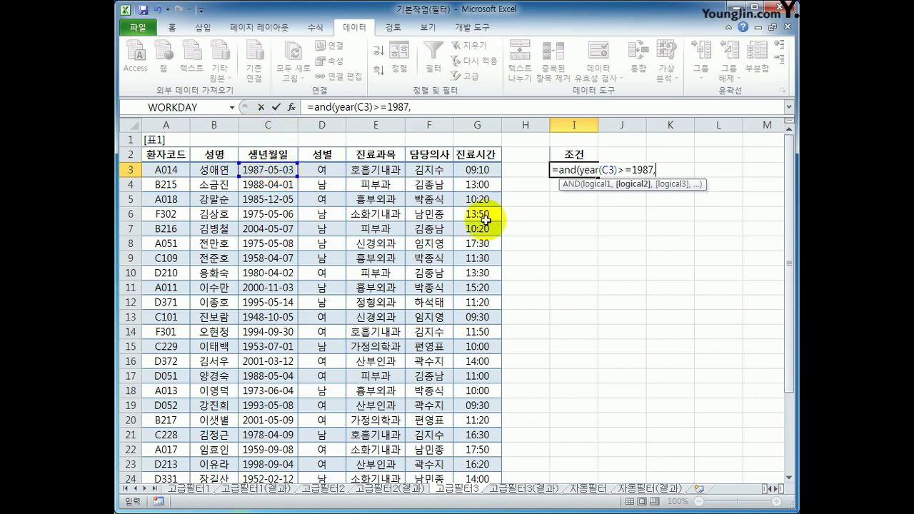
Add G3>=0.5 as the second AND condition and complete the criteria formula in I3.
left_click(492, 170)
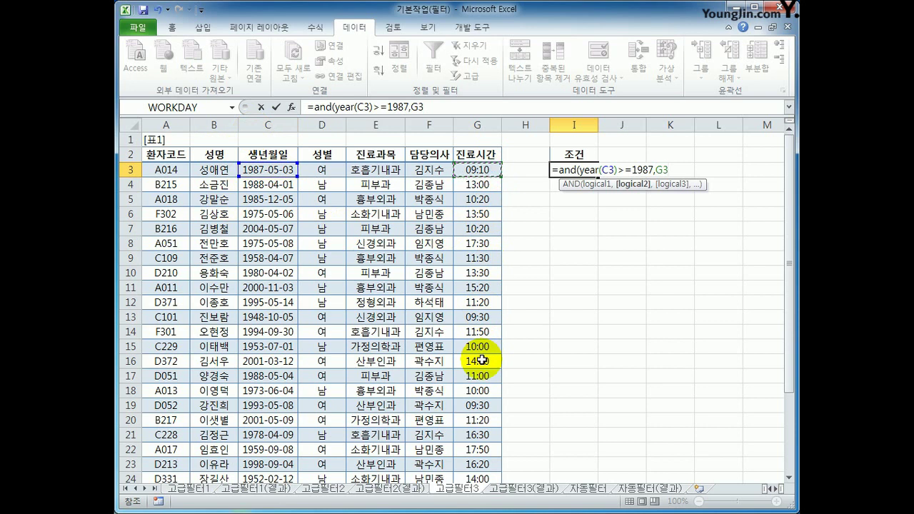
type(">=0.5")
type(")")
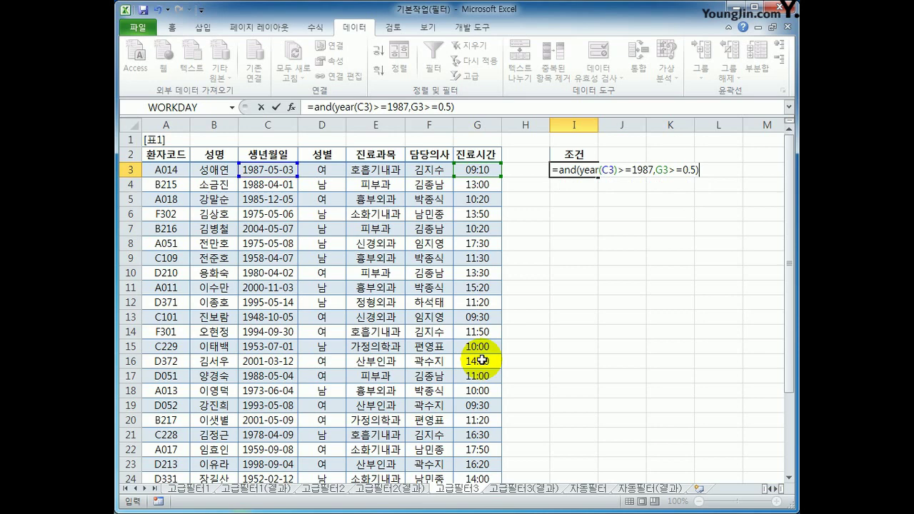
key("Return")
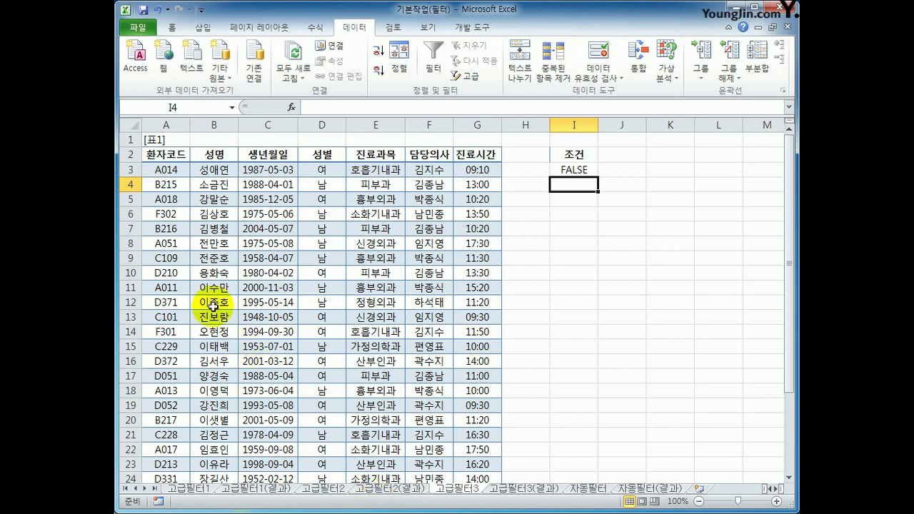
Copy the headers 성명, 생년월일, 진료과목 and 진료시간 from row 2 of the patient table into I5:L5.
left_click(207, 154)
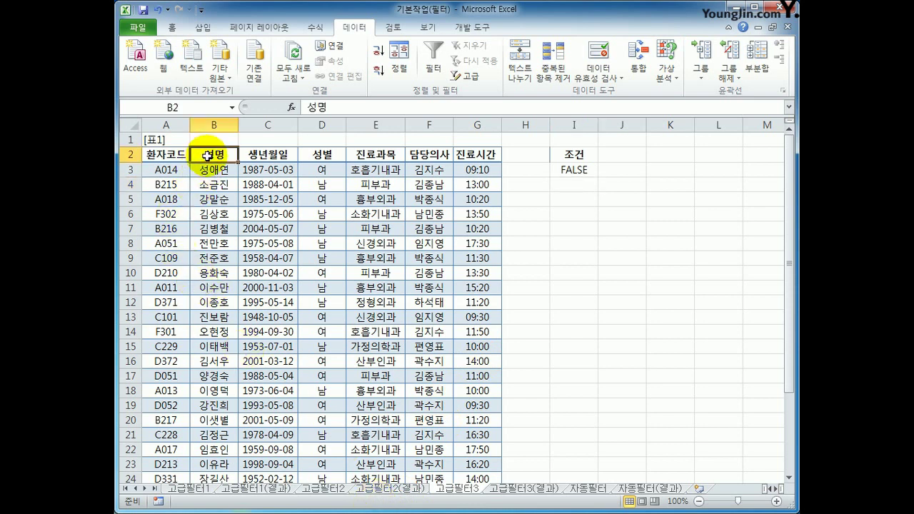
left_click(266, 156, "ctrl")
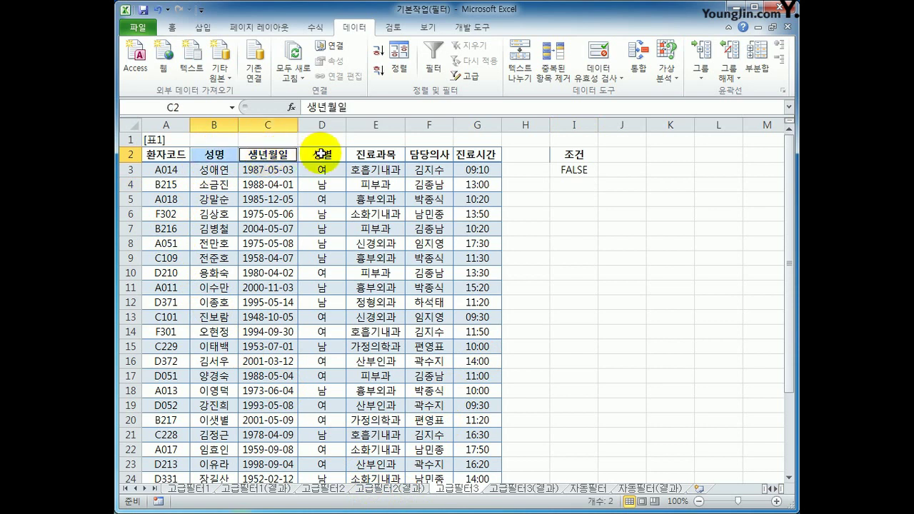
left_click(365, 154, "ctrl")
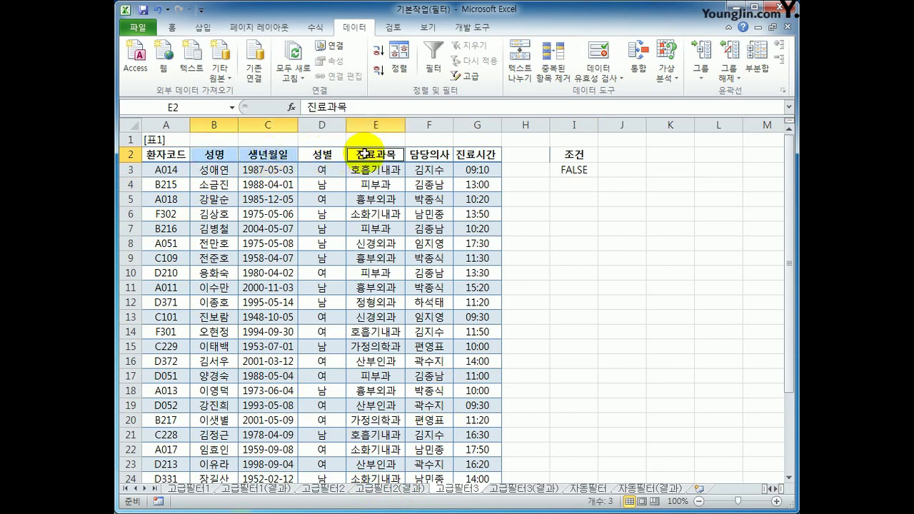
left_click(461, 155, "ctrl")
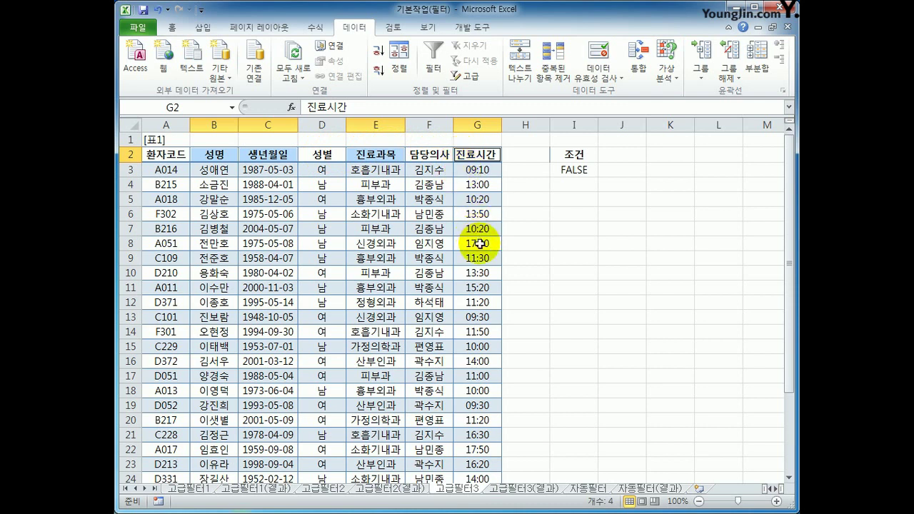
key("ctrl+c")
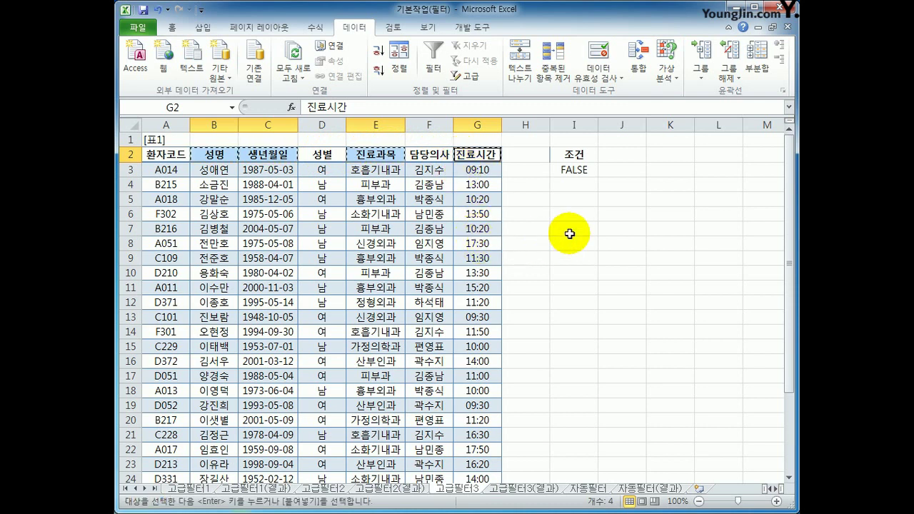
left_click(566, 201)
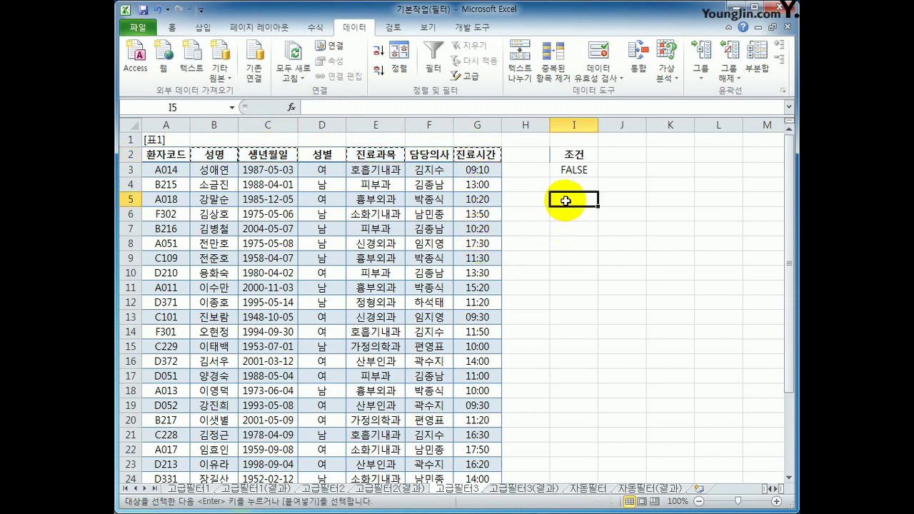
key("ctrl+v")
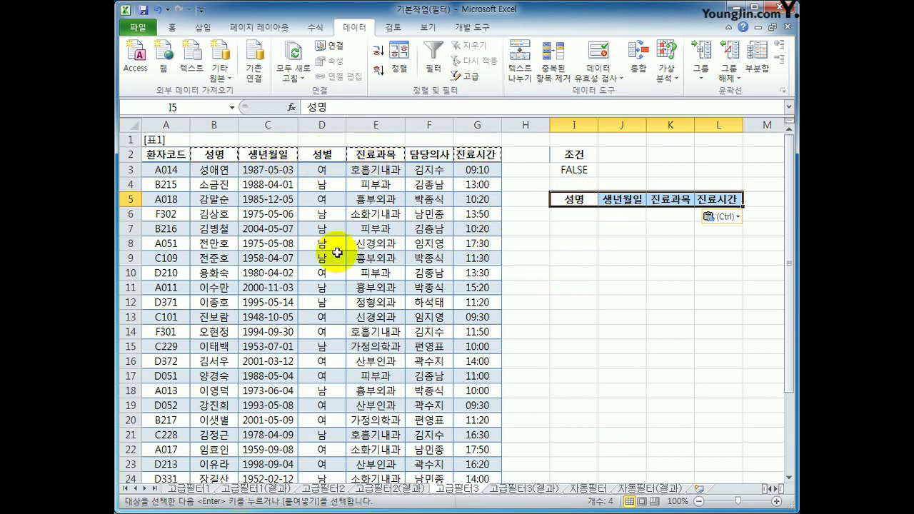
Start an advanced filter on the patient table with list range $A$2:$G$30 and criteria range I2:I3.
left_click(206, 214)
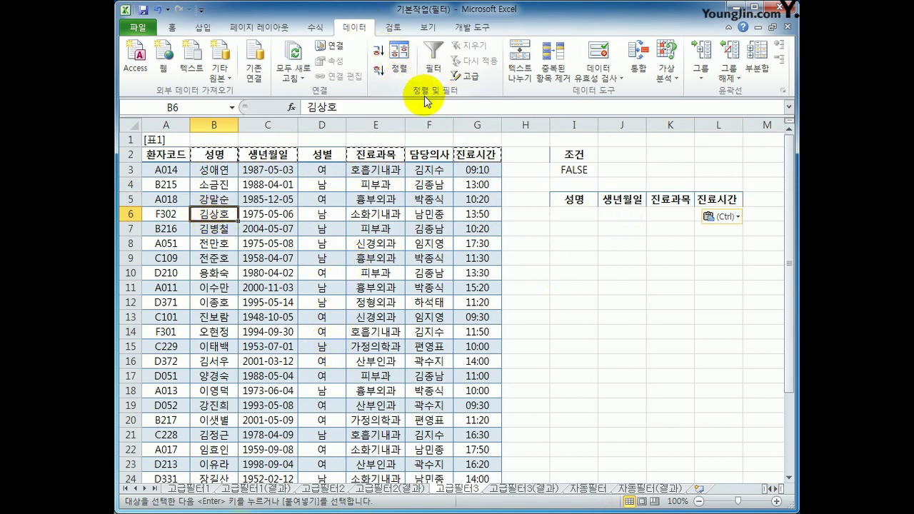
left_click(470, 75)
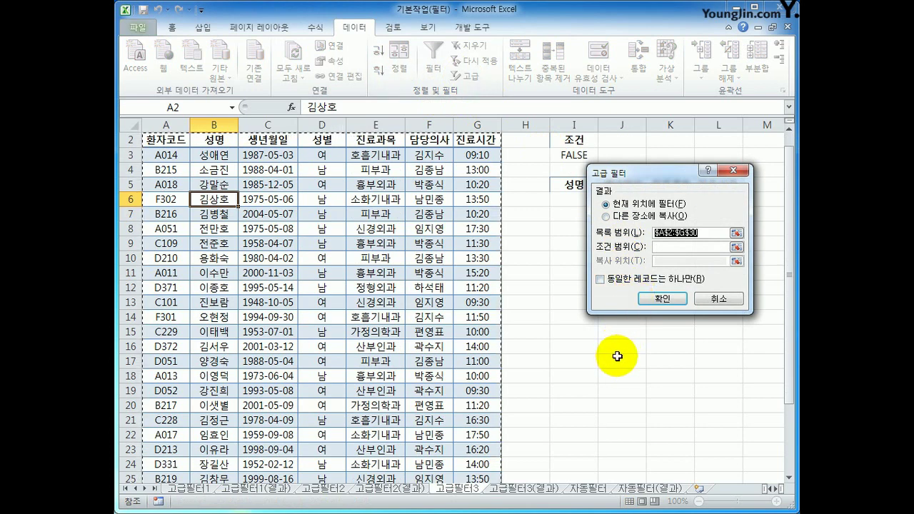
scroll(617, 356, "down", 3)
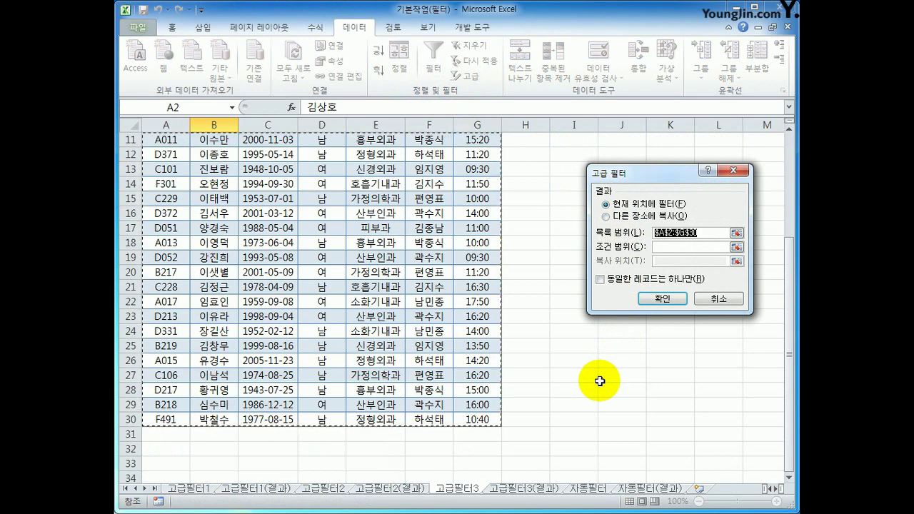
left_click(660, 246)
scroll(612, 279, "up", 4)
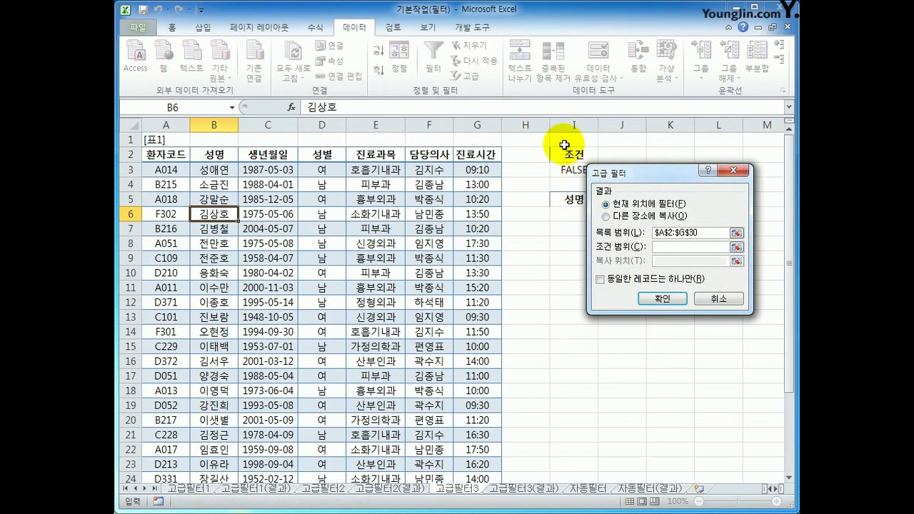
left_click_drag(568, 143, 569, 168)
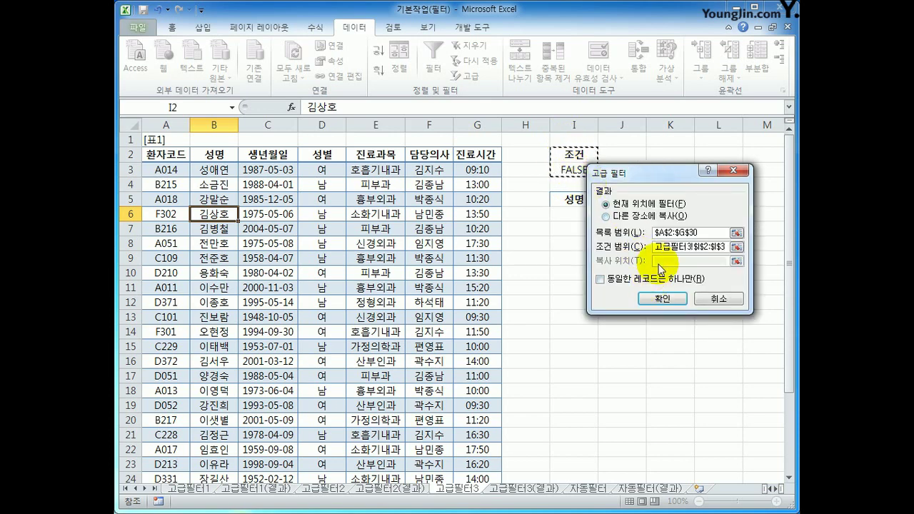
Copy the filtered records to another location at I5:L5, run the filter, and autofit column J's width.
left_click(641, 217)
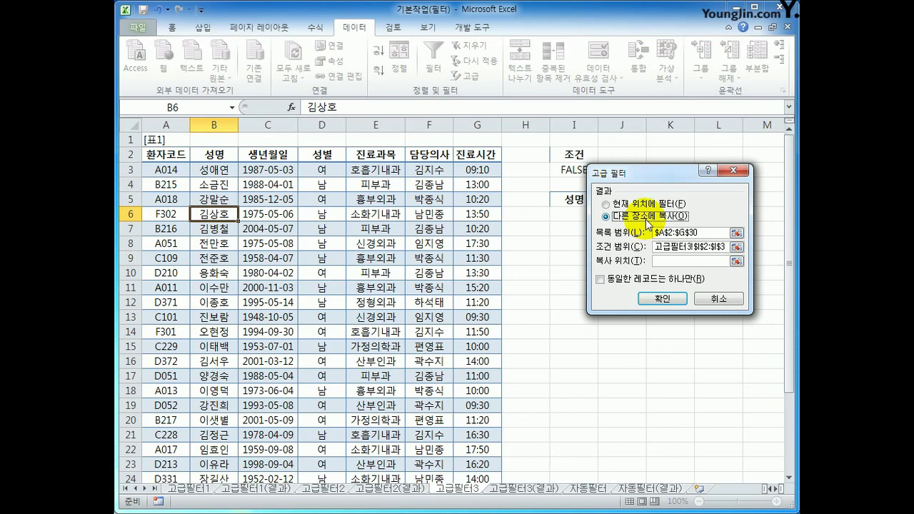
left_click_drag(653, 176, 640, 260)
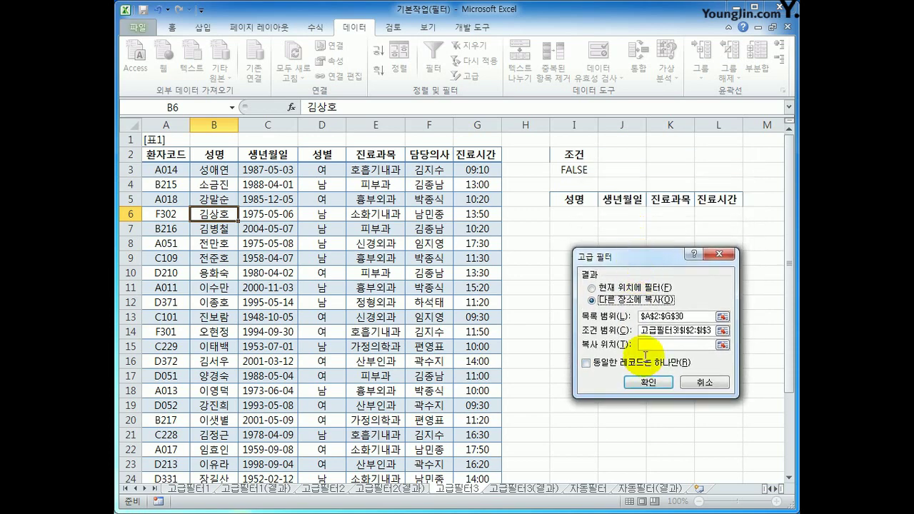
left_click(648, 345)
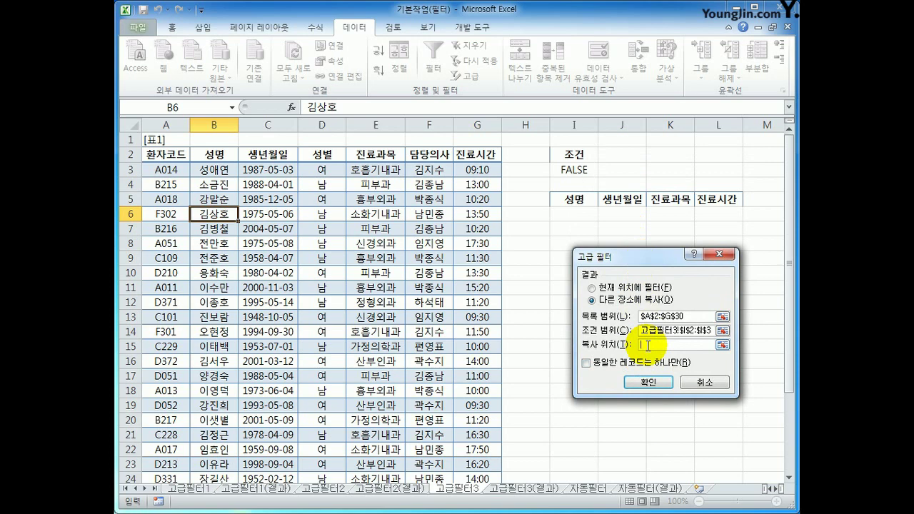
left_click_drag(588, 199, 714, 200)
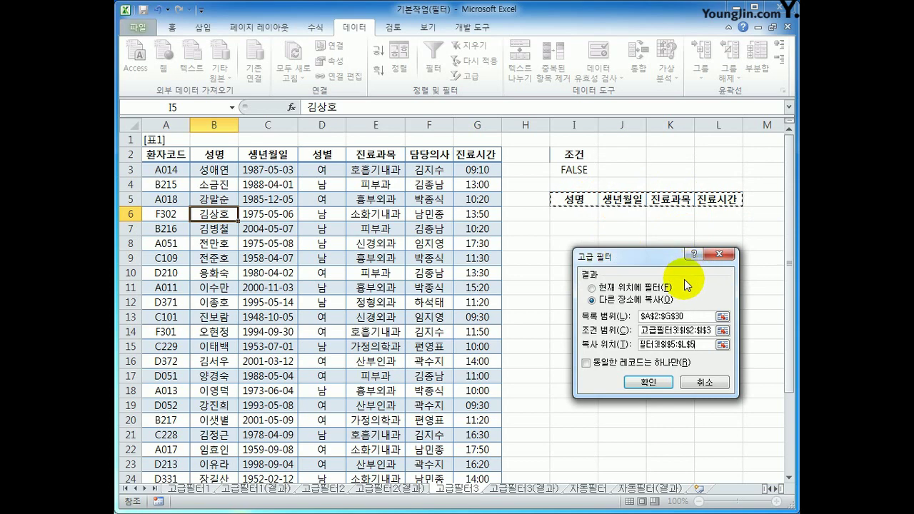
left_click(636, 386)
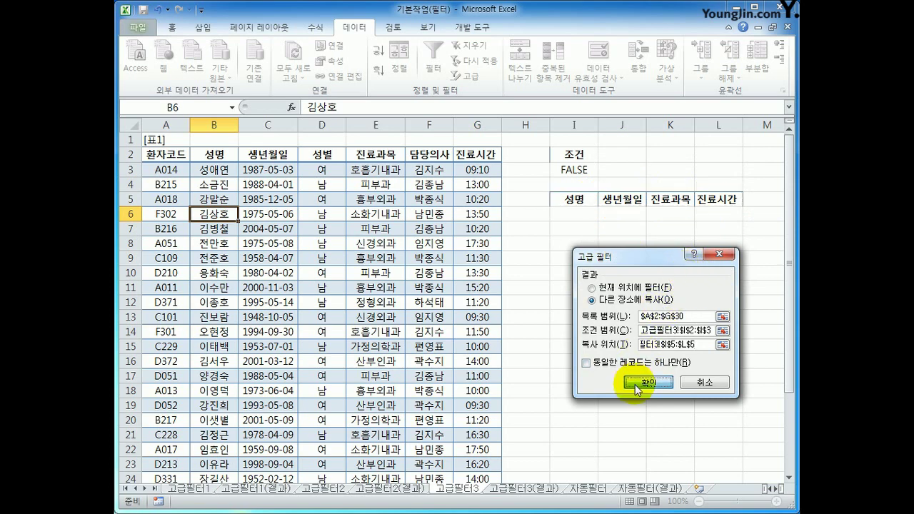
double_click(645, 125)
Review the extracted patient rows in I6:L11 and the criteria formula in I3.
left_click(587, 213)
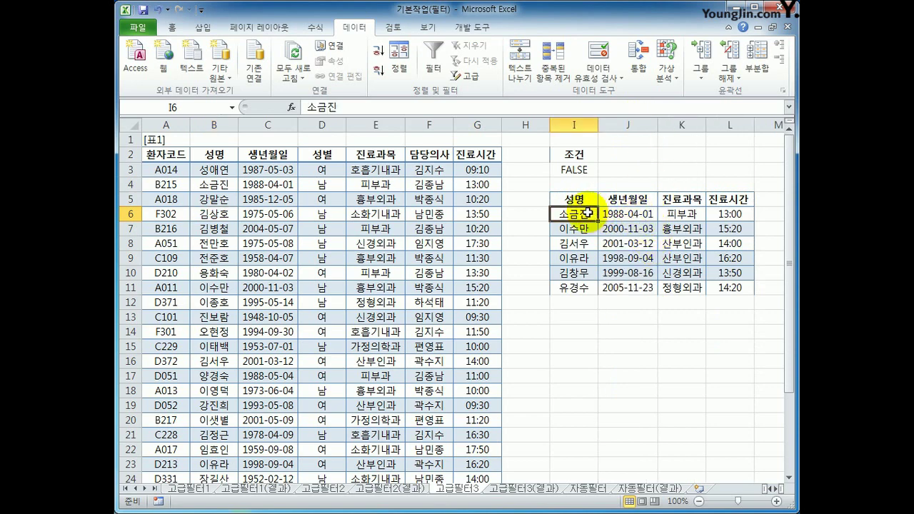
left_click_drag(587, 213, 713, 288)
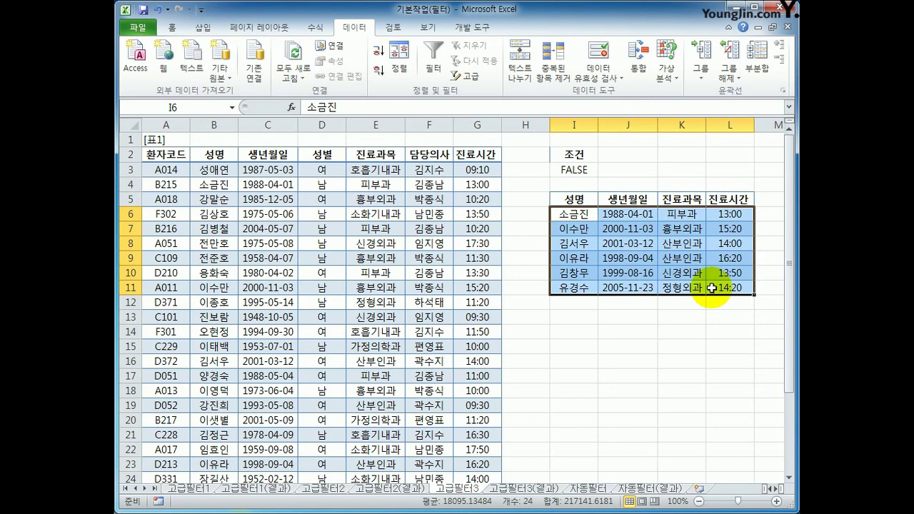
left_click(716, 288)
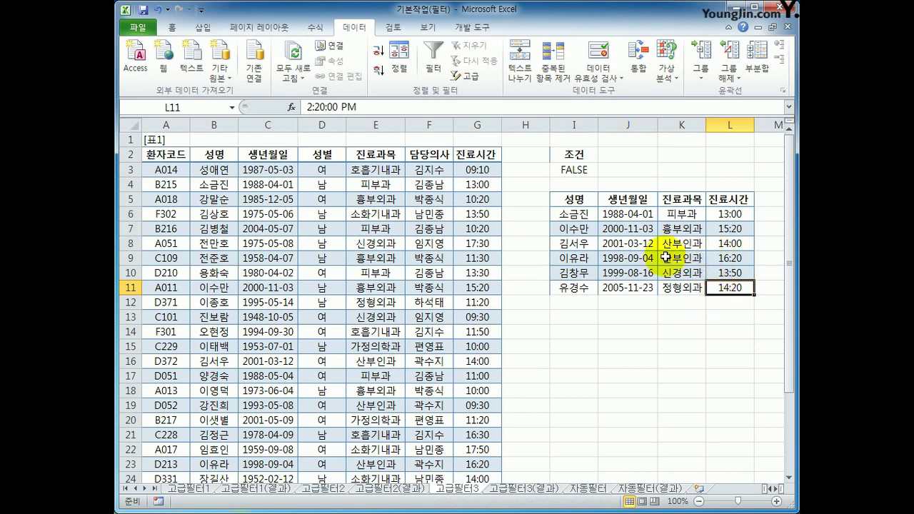
left_click(588, 170)
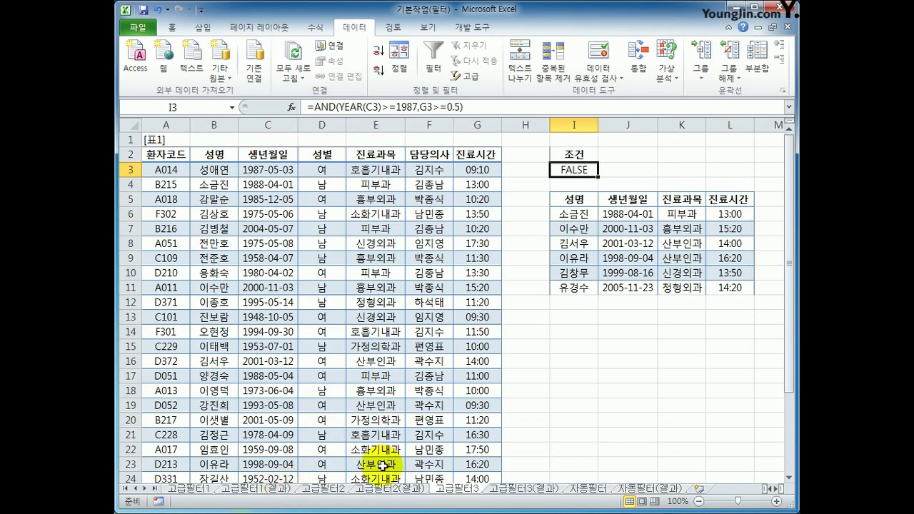
Compare the boat sales table on the 자동필터 sheet with the extracted range A43:H57 on 고급필터1, returning to 자동필터.
left_click(581, 490)
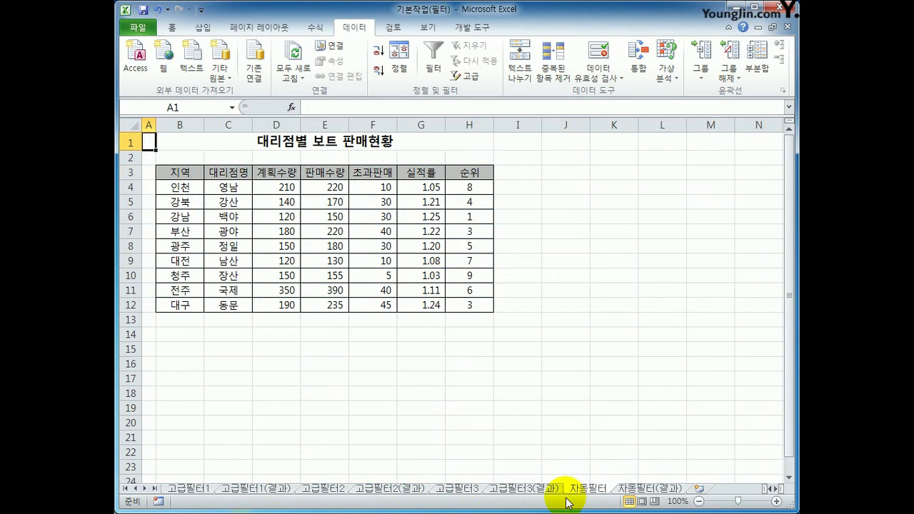
left_click(288, 178)
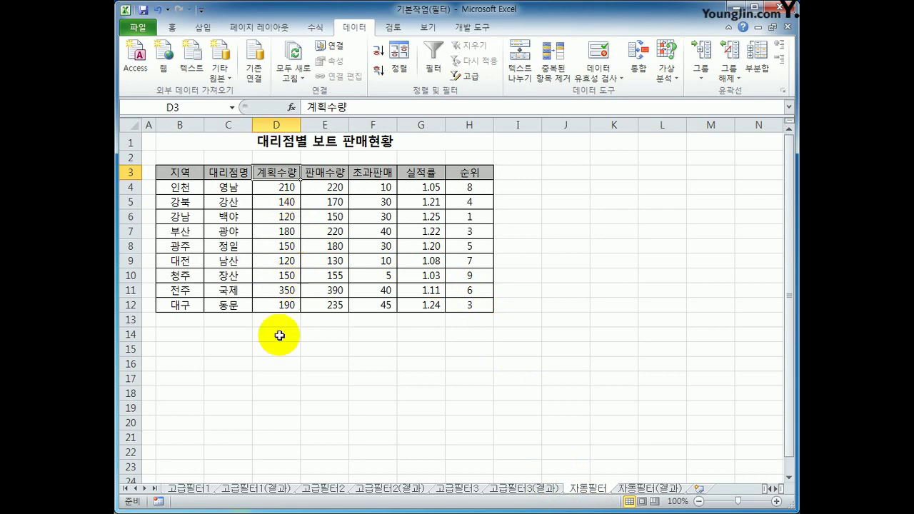
left_click(193, 488)
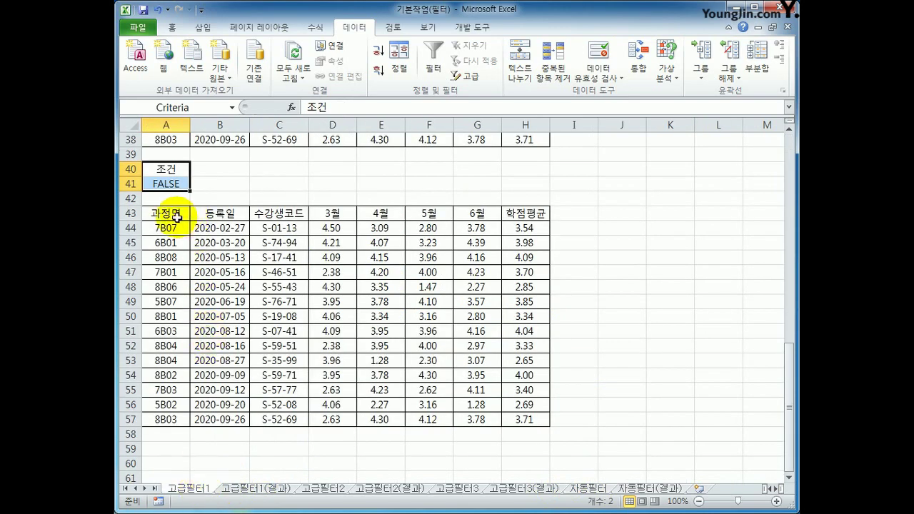
left_click_drag(176, 217, 520, 419)
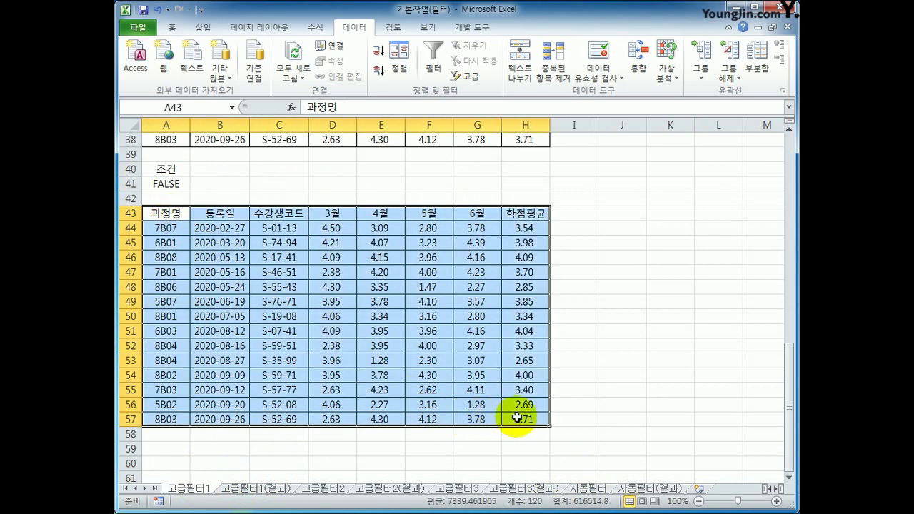
left_click(583, 490)
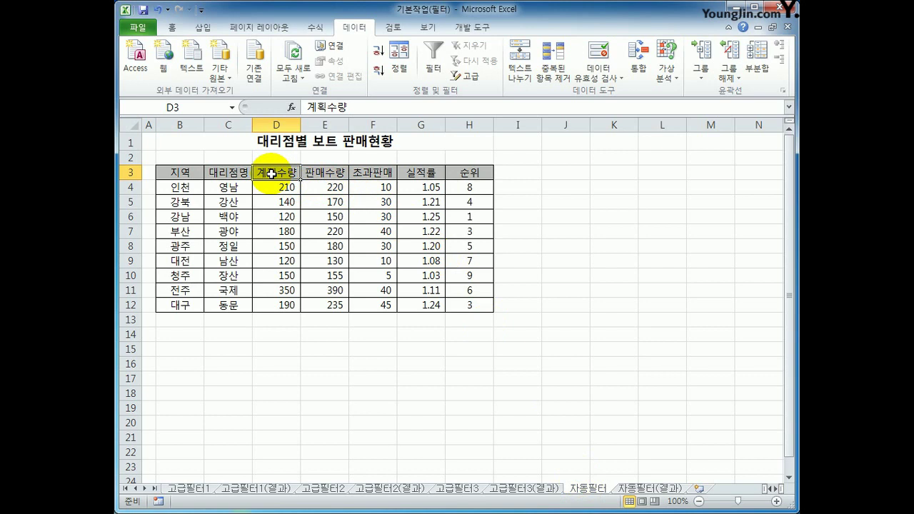
Turn on AutoFilter for the boat sales table and filter 판매수량 to values greater than or equal to 200.
left_click(333, 172)
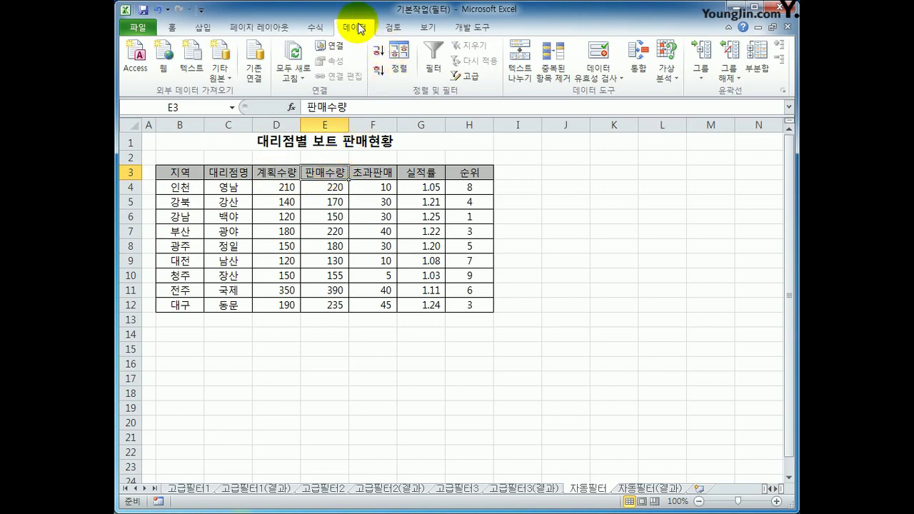
left_click(438, 75)
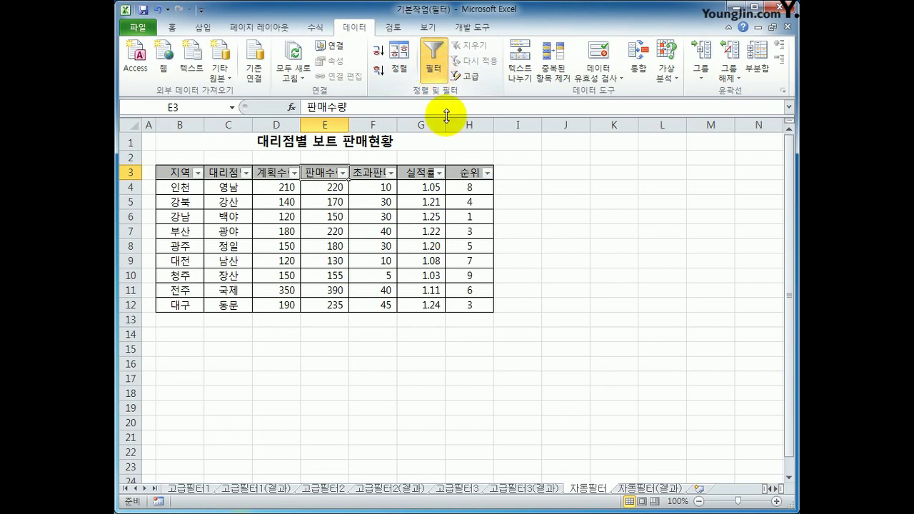
left_click(343, 173)
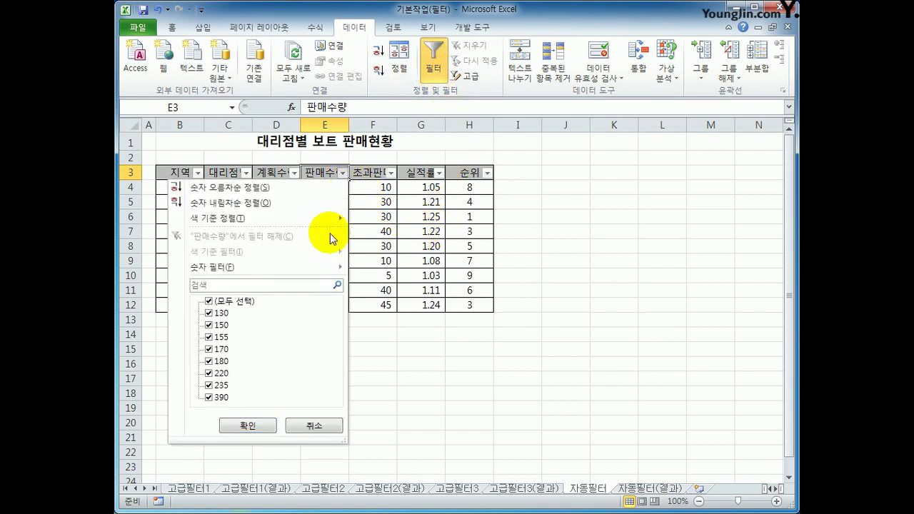
mouse_move(319, 268)
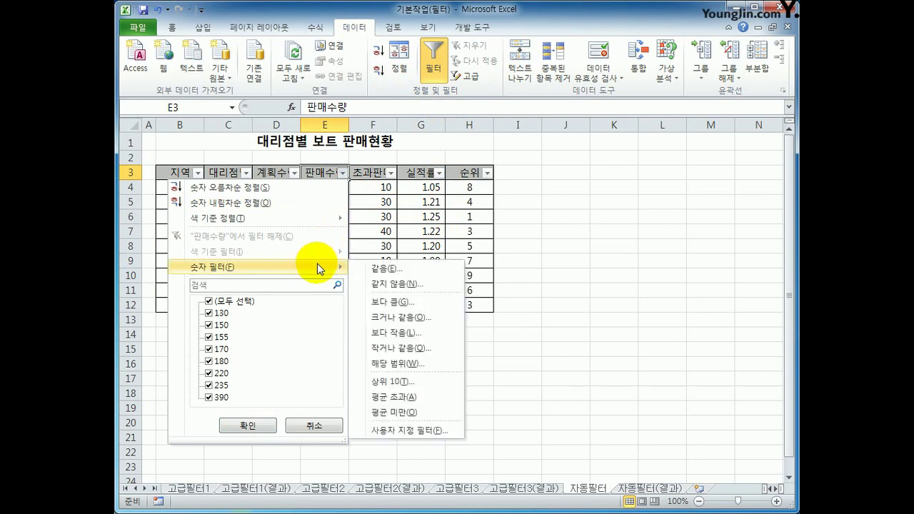
left_click(418, 323)
type("2")
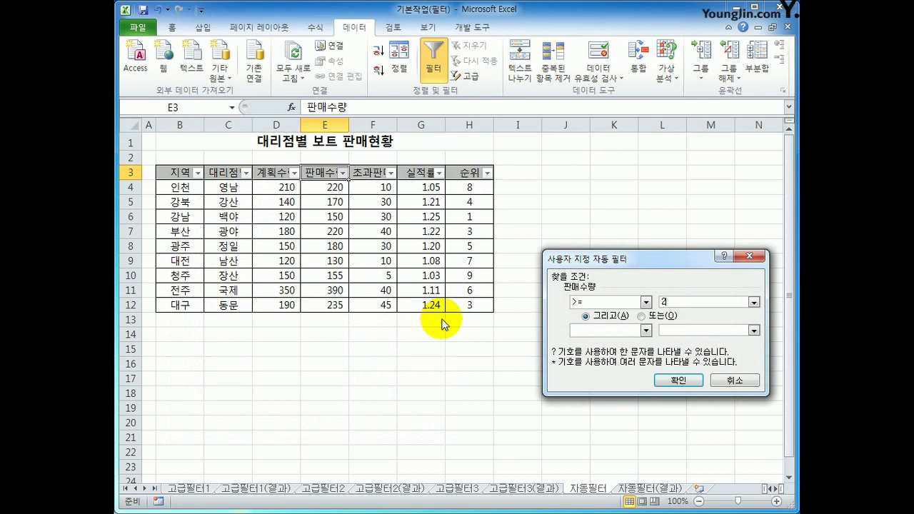
type("00")
left_click(676, 379)
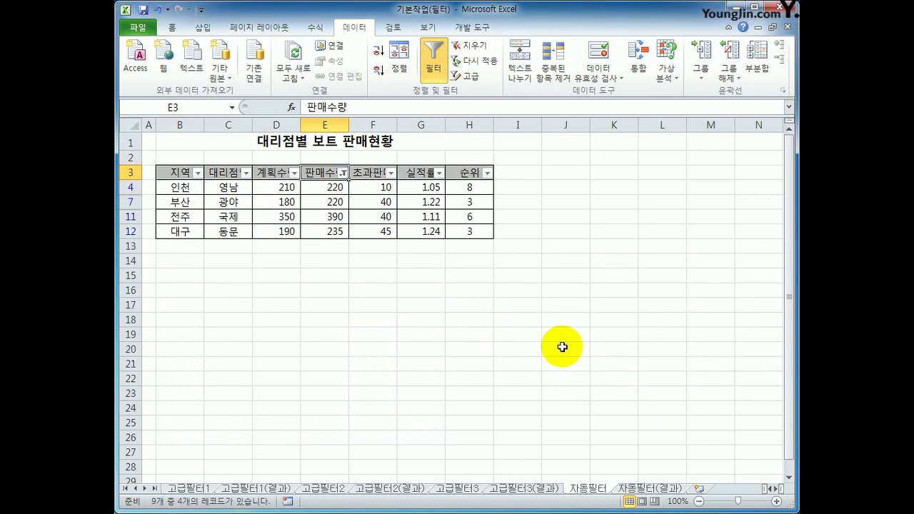
Check the filtered 판매수량 rows and remove the AutoFilter from the boat sales table.
left_click_drag(332, 187, 337, 230)
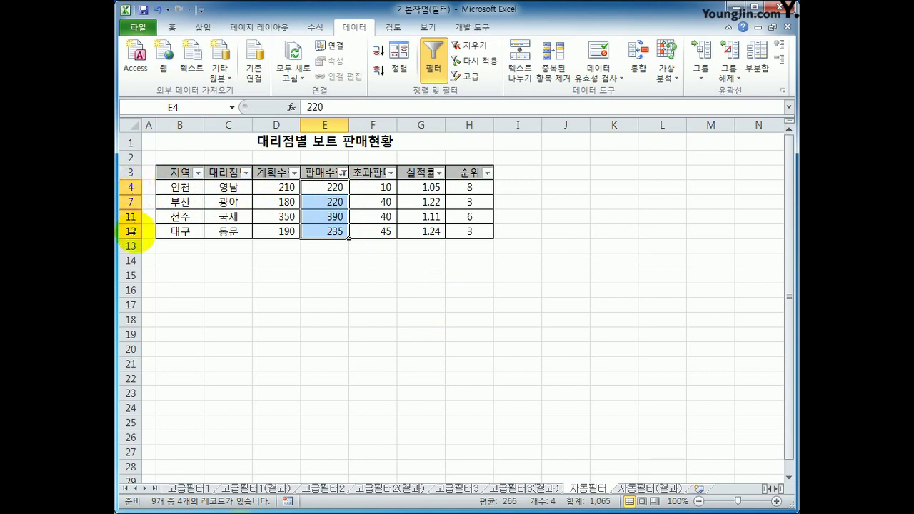
left_click(208, 258)
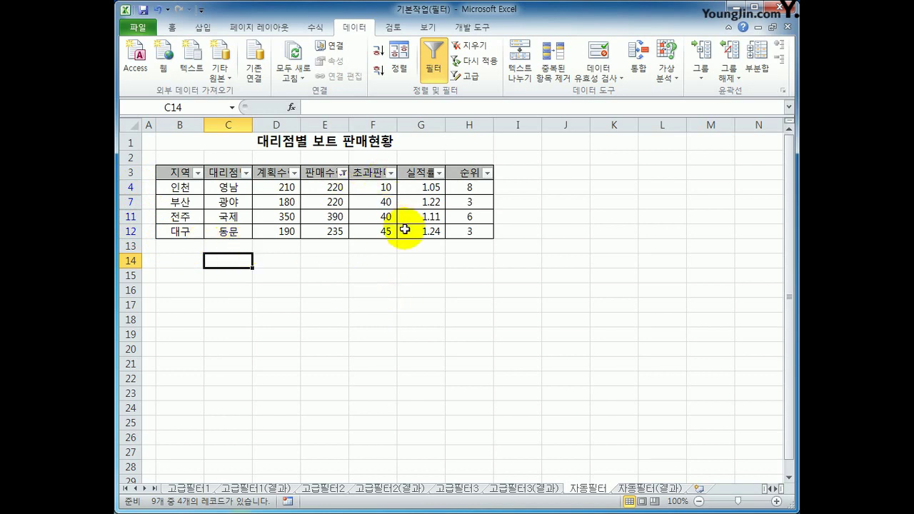
left_click(331, 187)
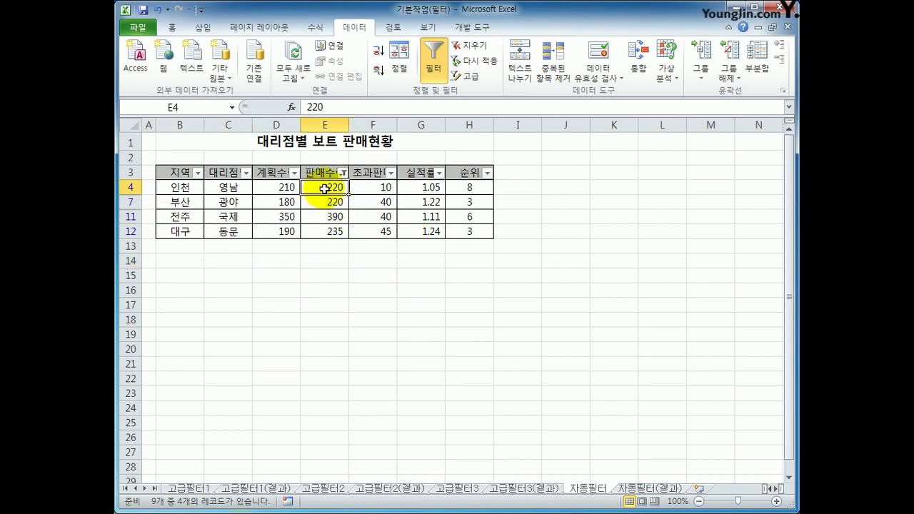
left_click(437, 77)
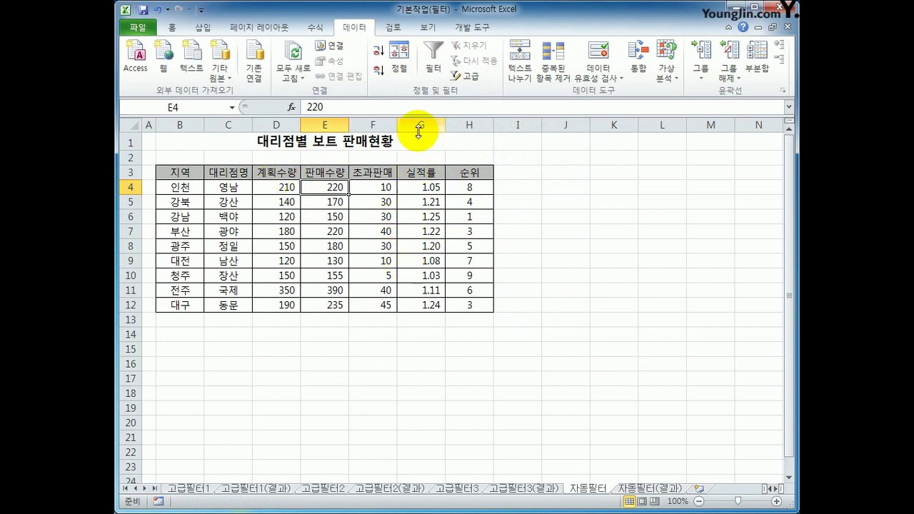
Reapply AutoFilter to the boat sales table so that only rows with 판매수량 >= 200 are shown.
left_click(433, 65)
left_click(342, 173)
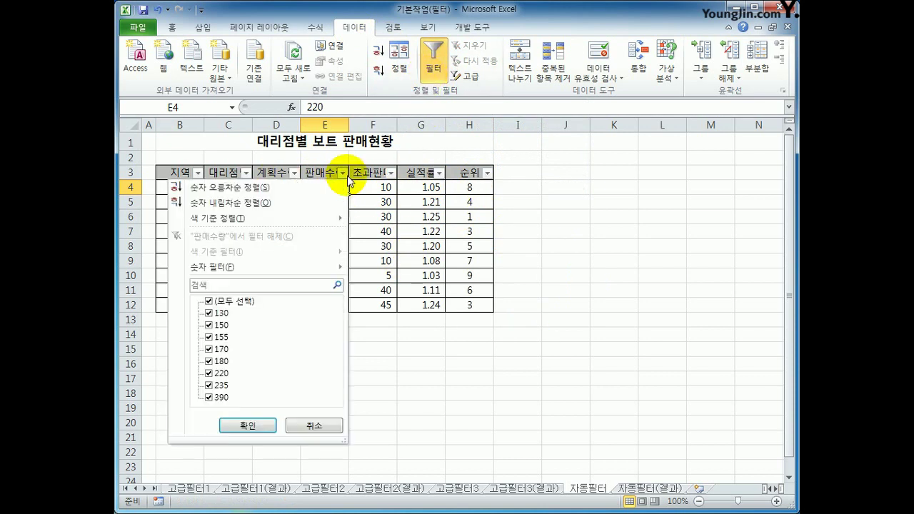
mouse_move(284, 269)
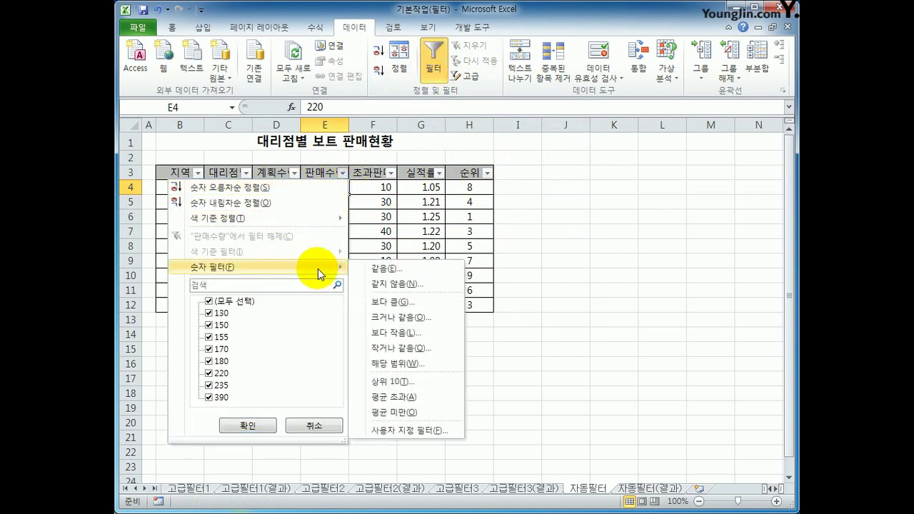
left_click(418, 318)
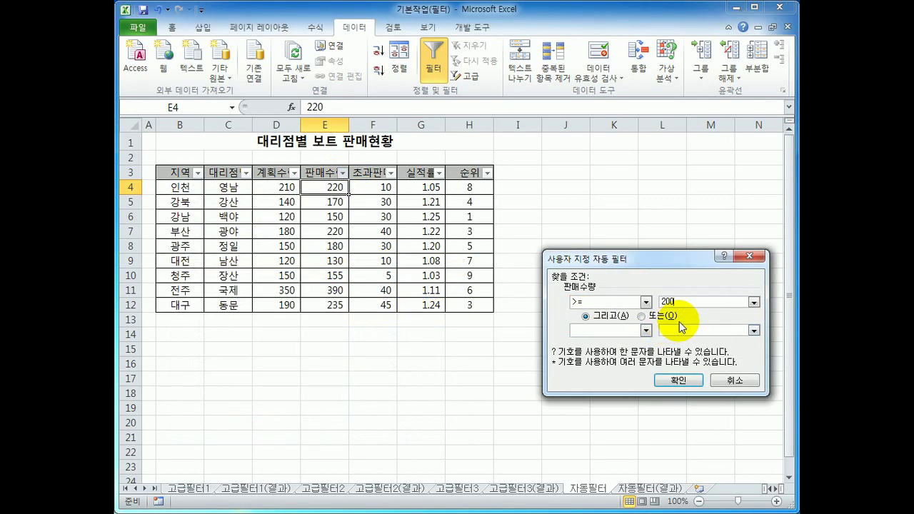
type("200")
left_click(679, 380)
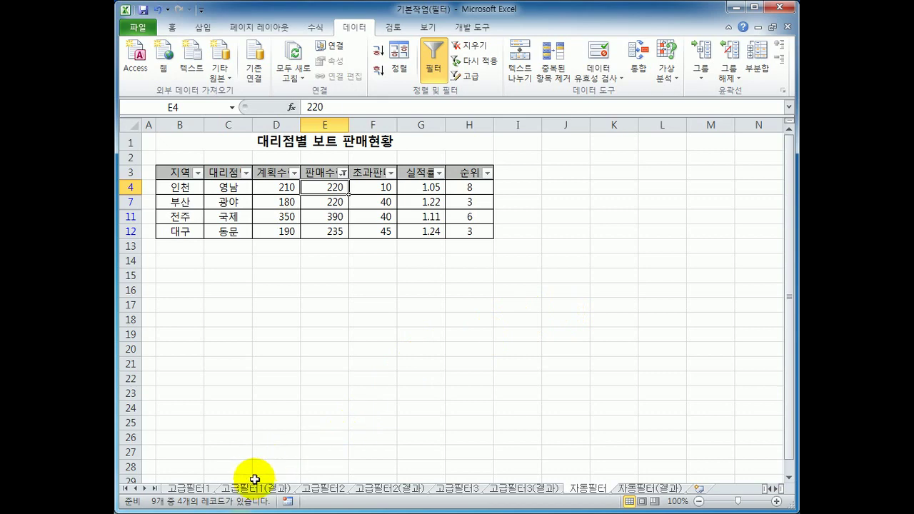
Review the advanced filter criteria formulas in A41 of the 고급필터1 sheet and A27 of the 고급필터2 sheet.
left_click(201, 493)
left_click(179, 183)
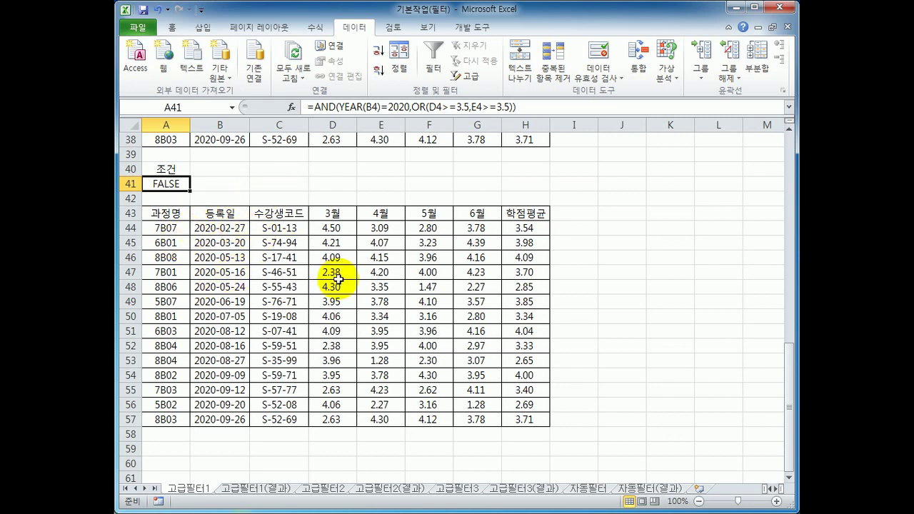
left_click(323, 488)
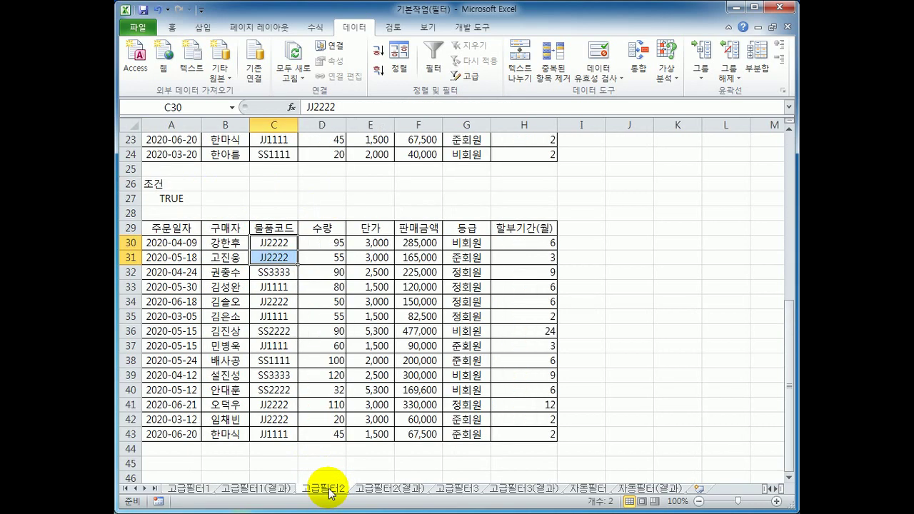
left_click(184, 199)
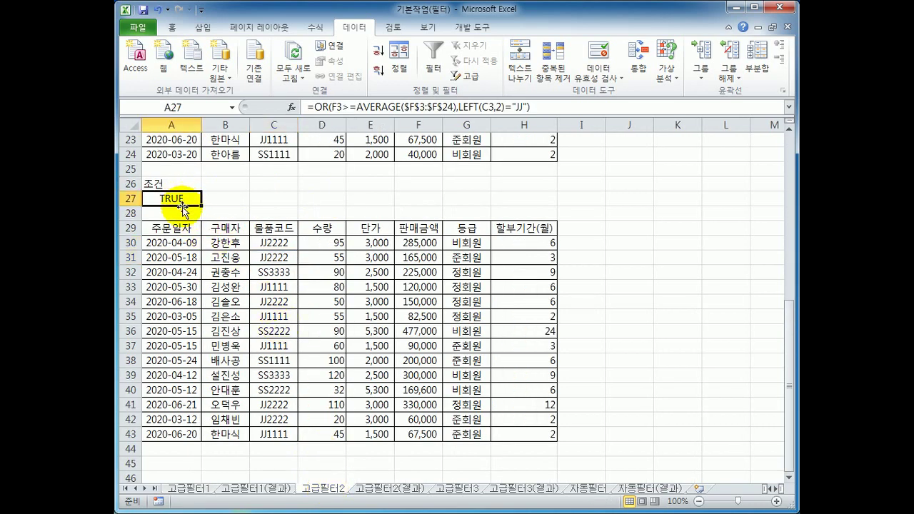